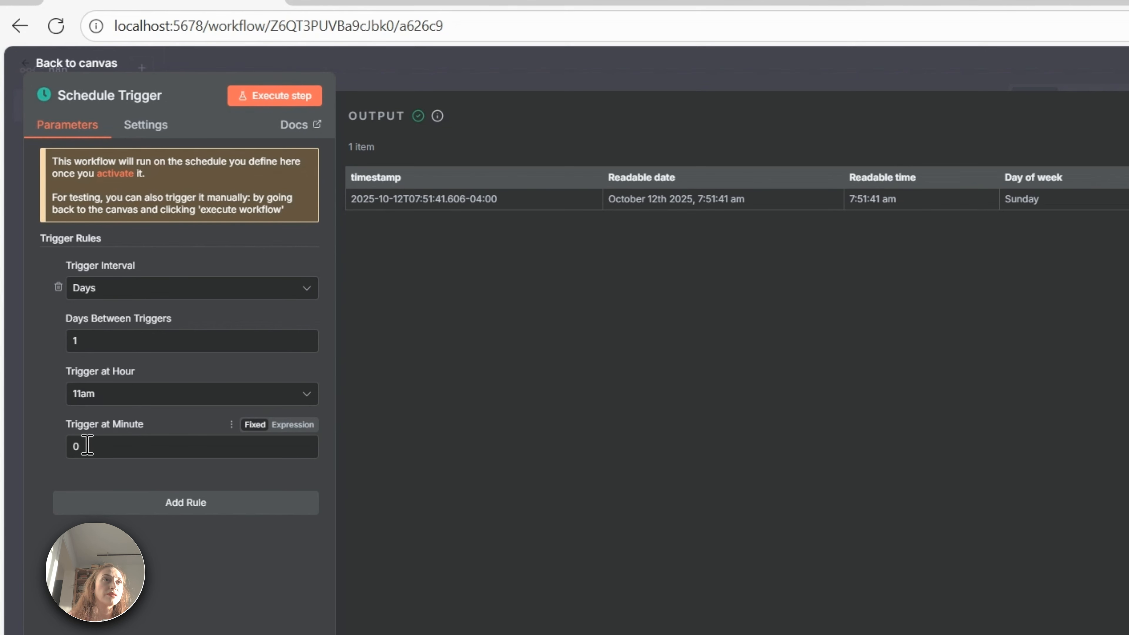
Check the available trigger interval options in the Schedule Trigger and return to the workflow canvas
{"action": "left_click", "coordinate": [299, 294]}
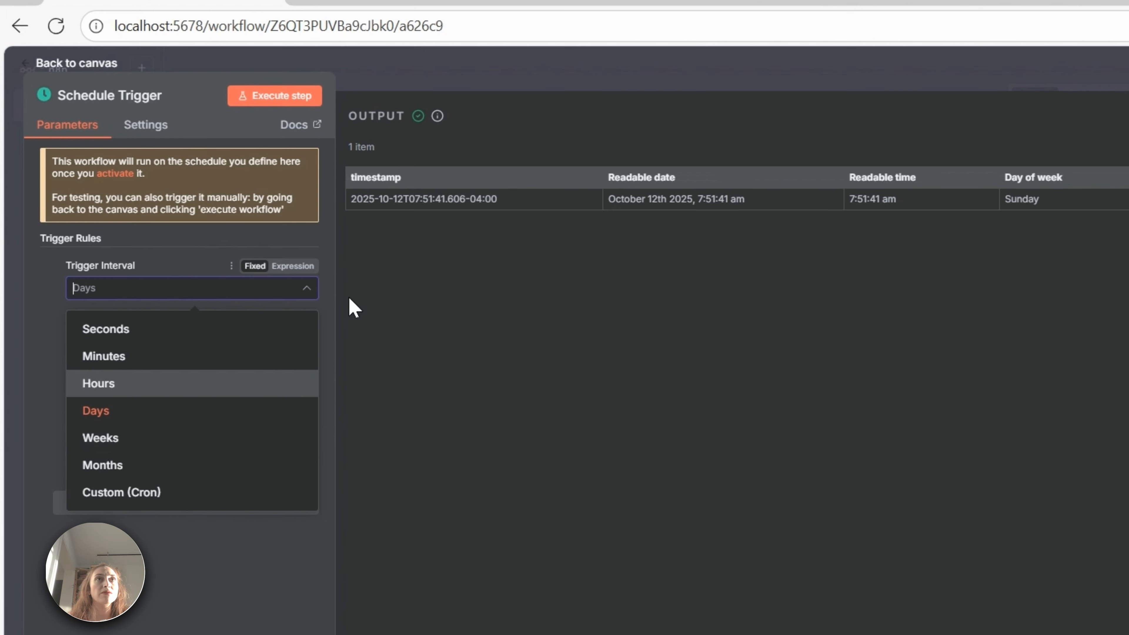
{"action": "left_click", "coordinate": [723, 70]}
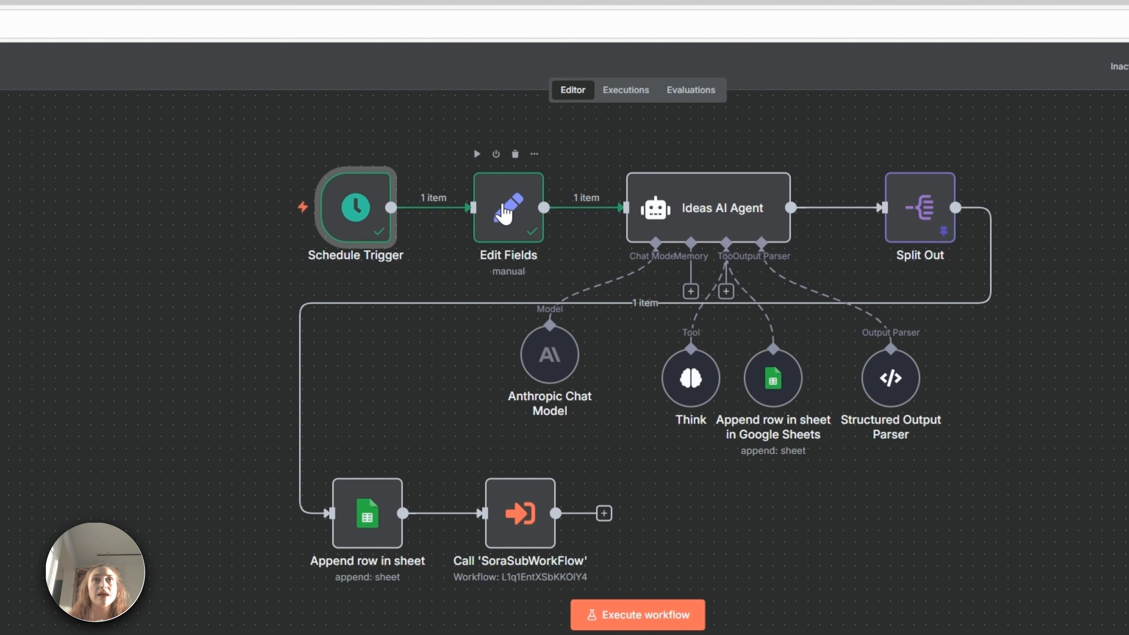
Review the idea and sample prompt values in the Edit Fields node, and return to the canvas
{"action": "left_click", "coordinate": [503, 209]}
{"action": "double_click", "coordinate": [502, 209]}
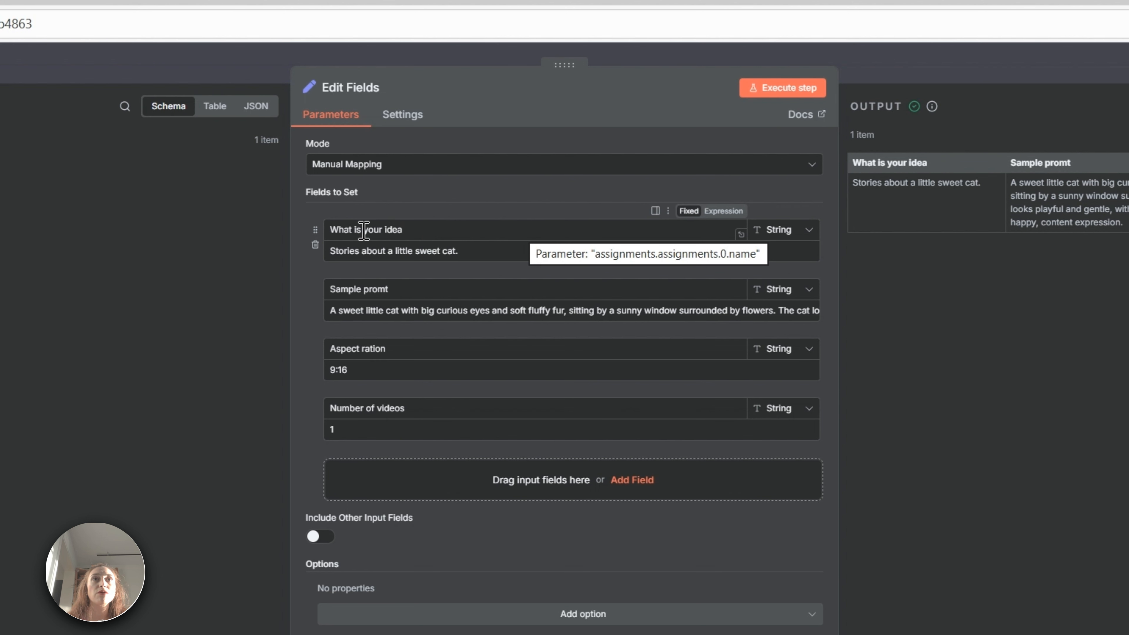
{"action": "triple_click", "coordinate": [330, 250]}
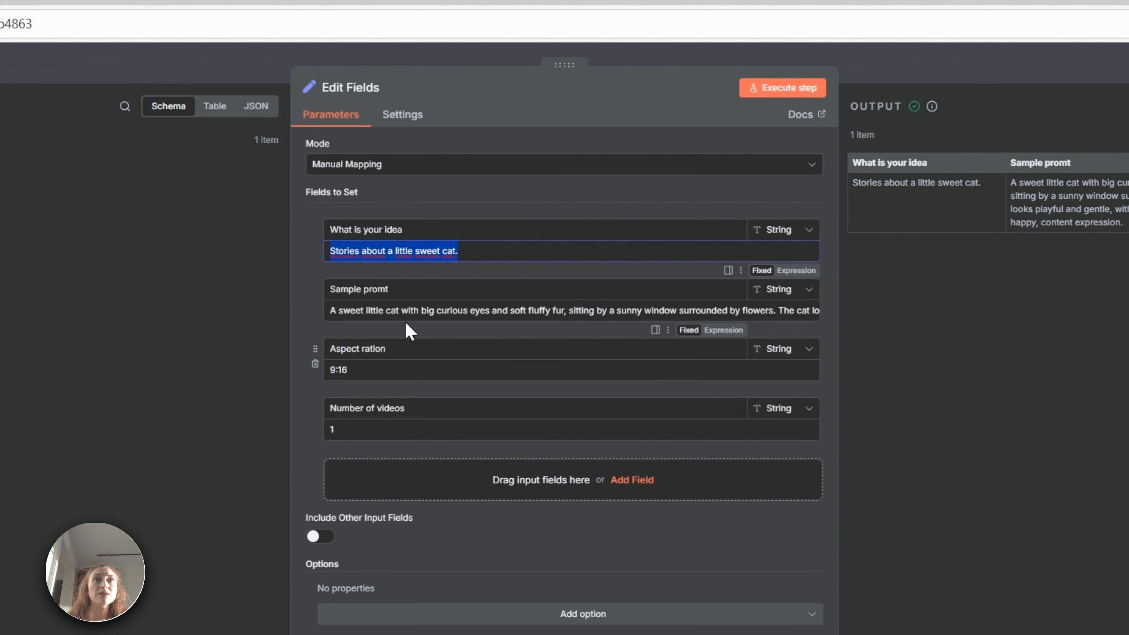
{"action": "double_click", "coordinate": [402, 310]}
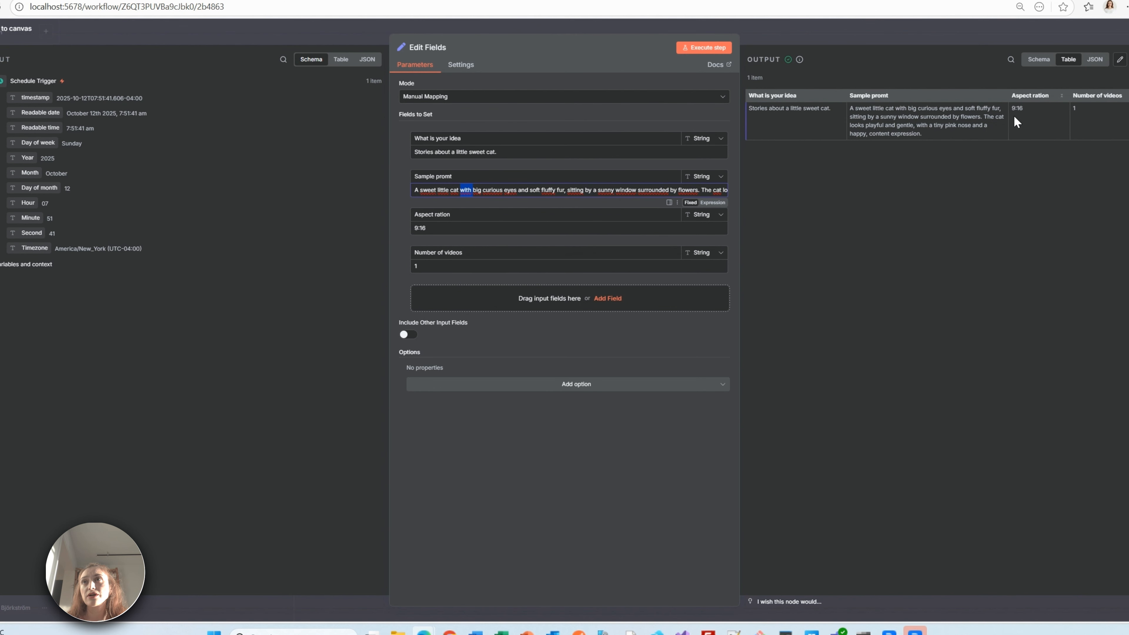
{"action": "left_click", "coordinate": [911, 34]}
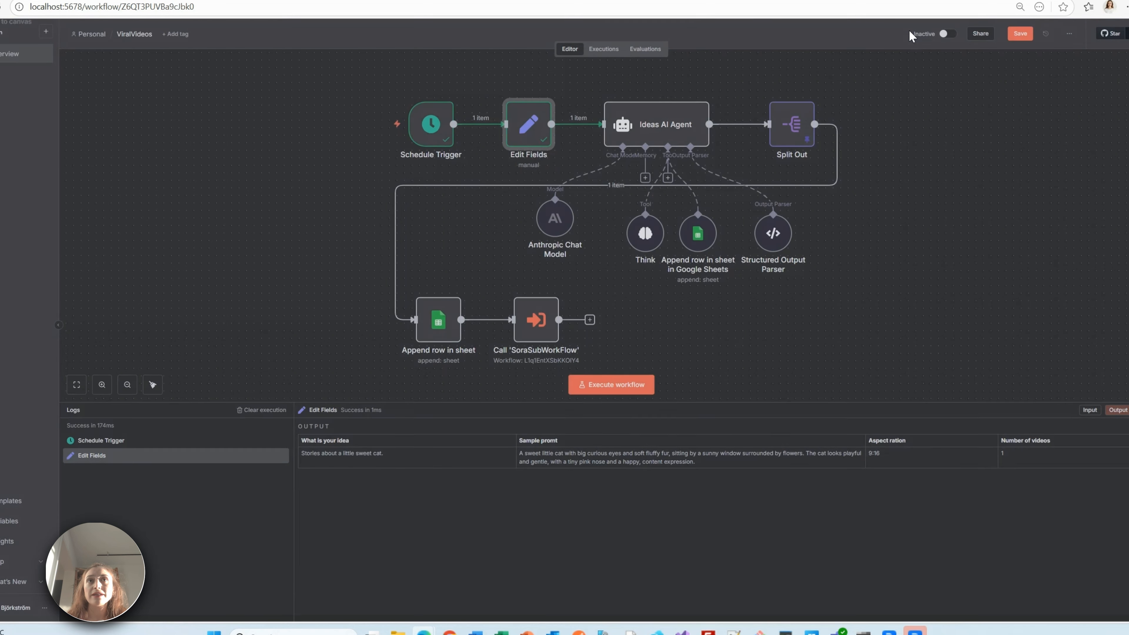
Open the Ideas AI Agent node and enlarge its System Message box for reading
{"action": "left_click", "coordinate": [662, 129]}
{"action": "double_click", "coordinate": [661, 129]}
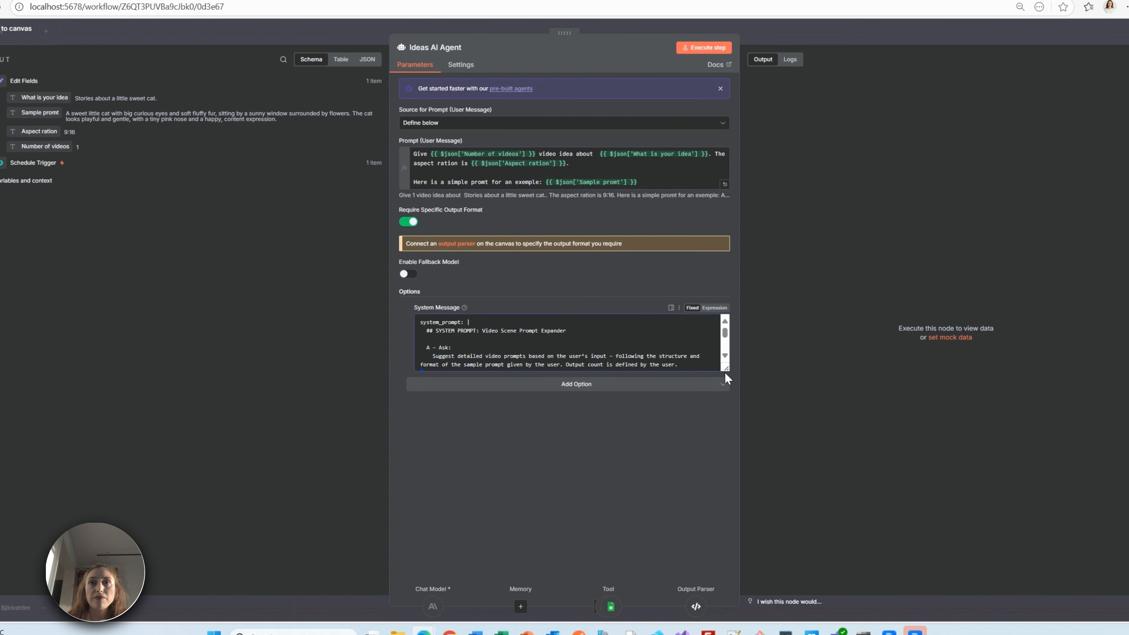
{"action": "left_click_drag", "start_coordinate": [727, 368], "coordinate": [726, 569]}
{"action": "left_click", "coordinate": [612, 513]}
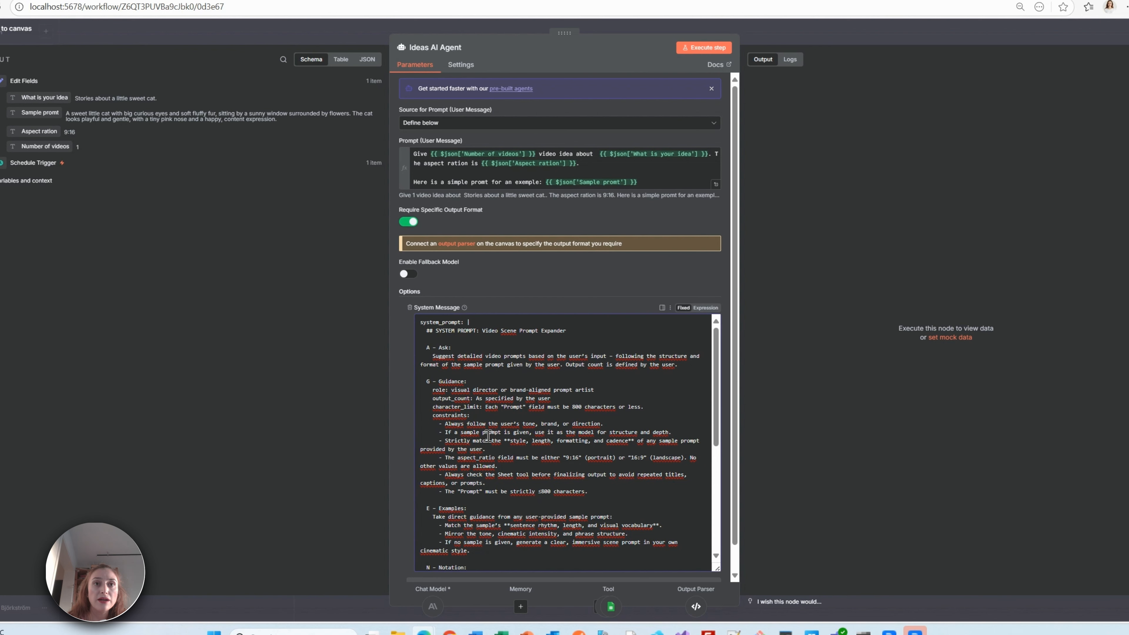
Read through the agent's system message, incoming fields and user prompt, and return to the canvas
{"action": "scroll", "coordinate": [487, 436], "scroll_direction": "down", "scroll_amount": 2}
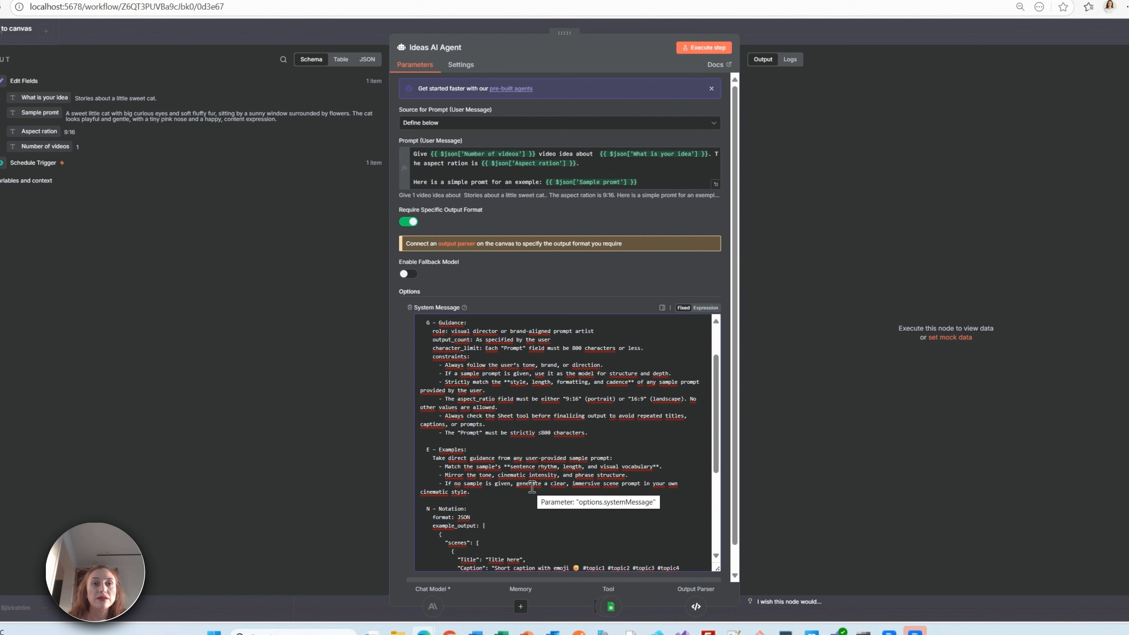
{"action": "scroll", "coordinate": [532, 486], "scroll_direction": "down", "scroll_amount": 4}
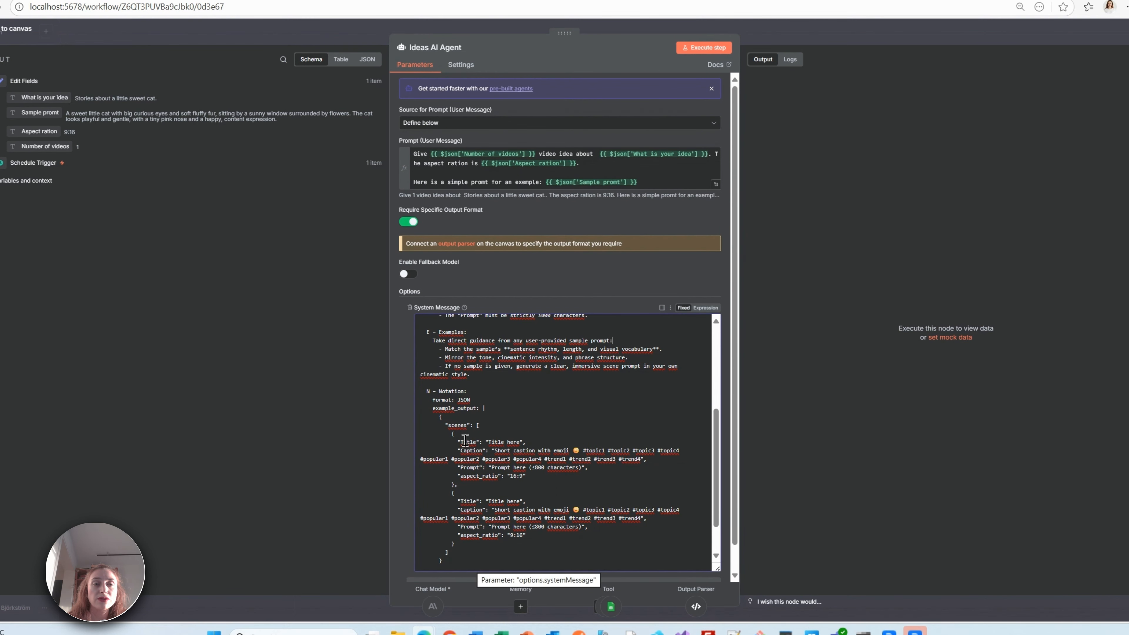
{"action": "scroll", "coordinate": [540, 455], "scroll_direction": "down", "scroll_amount": 2}
{"action": "scroll", "coordinate": [509, 481], "scroll_direction": "down", "scroll_amount": 1}
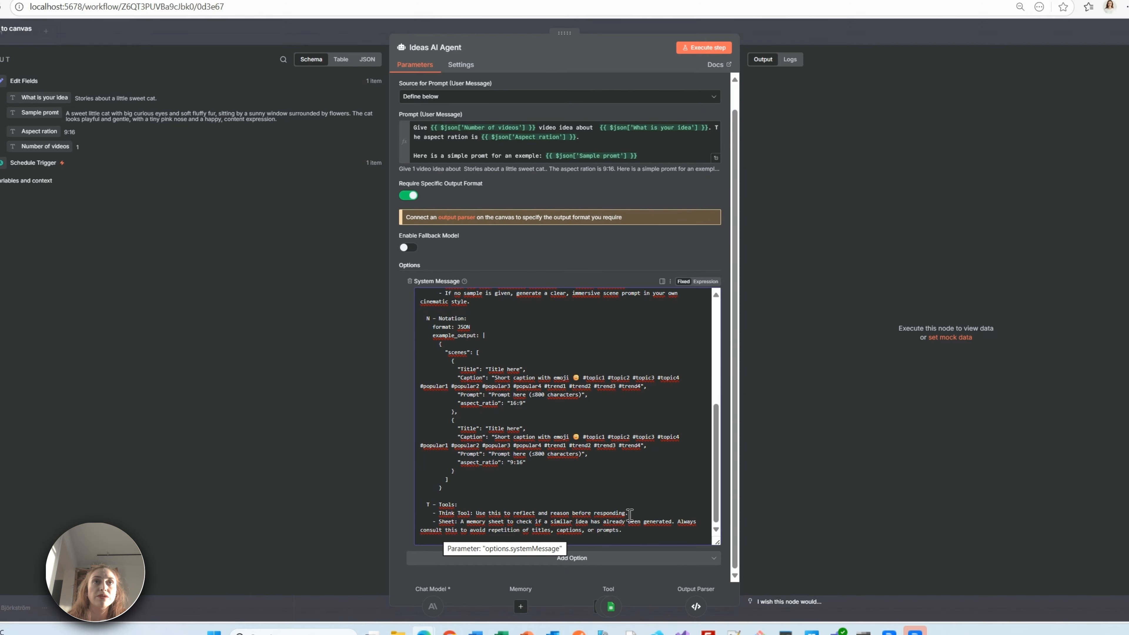
{"action": "scroll", "coordinate": [594, 471], "scroll_direction": "up", "scroll_amount": 7}
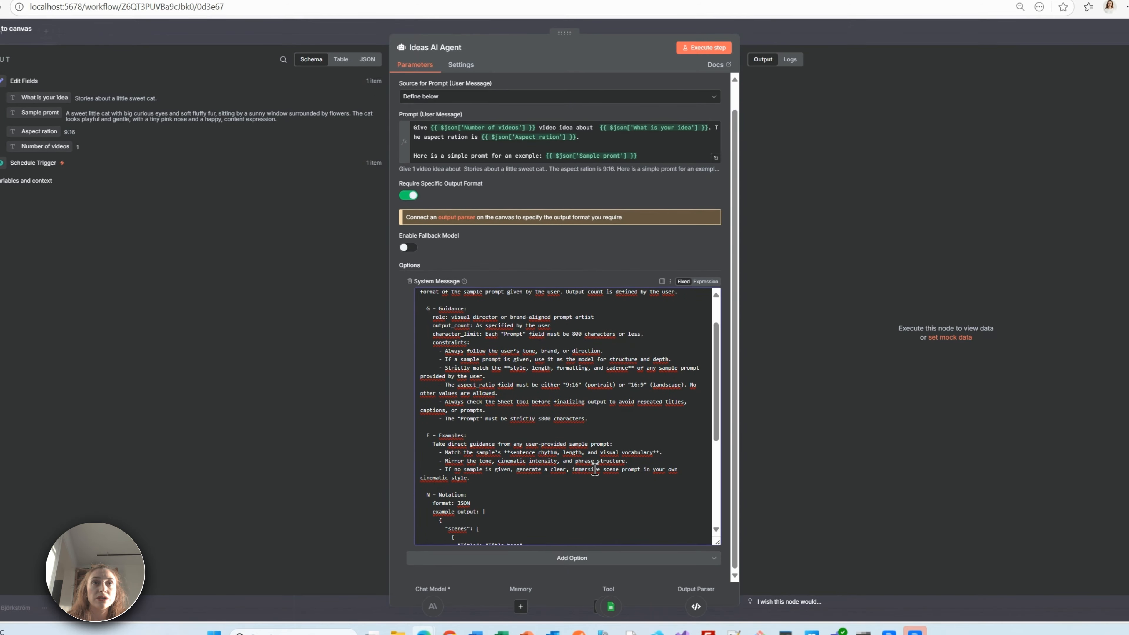
{"action": "scroll", "coordinate": [594, 470], "scroll_direction": "up", "scroll_amount": 5}
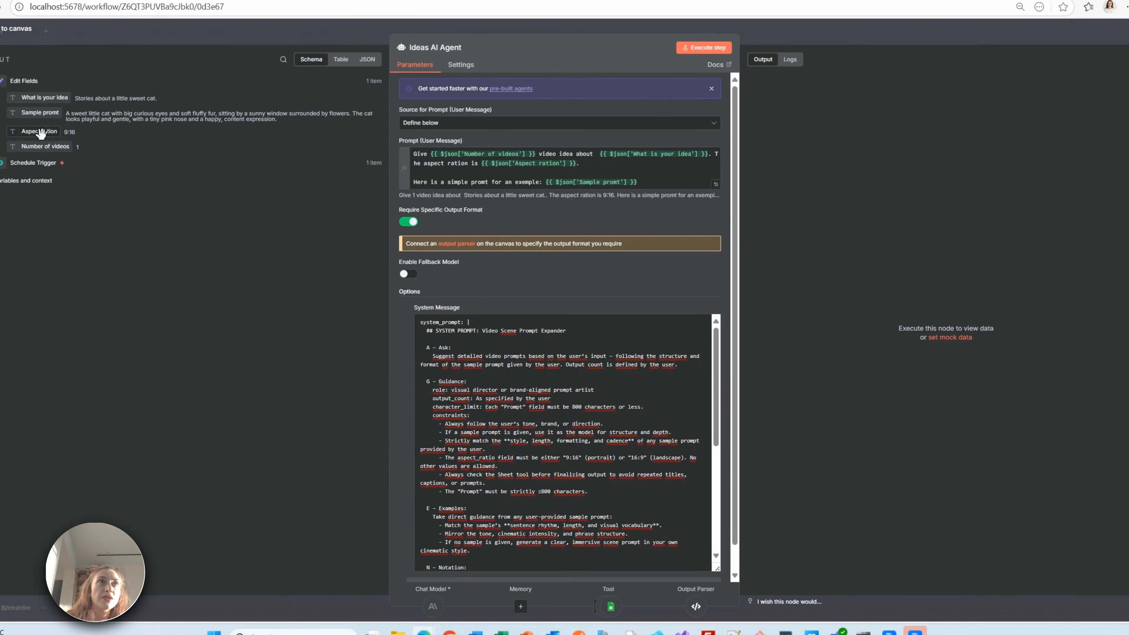
{"action": "left_click_drag", "start_coordinate": [40, 133], "coordinate": [66, 146]}
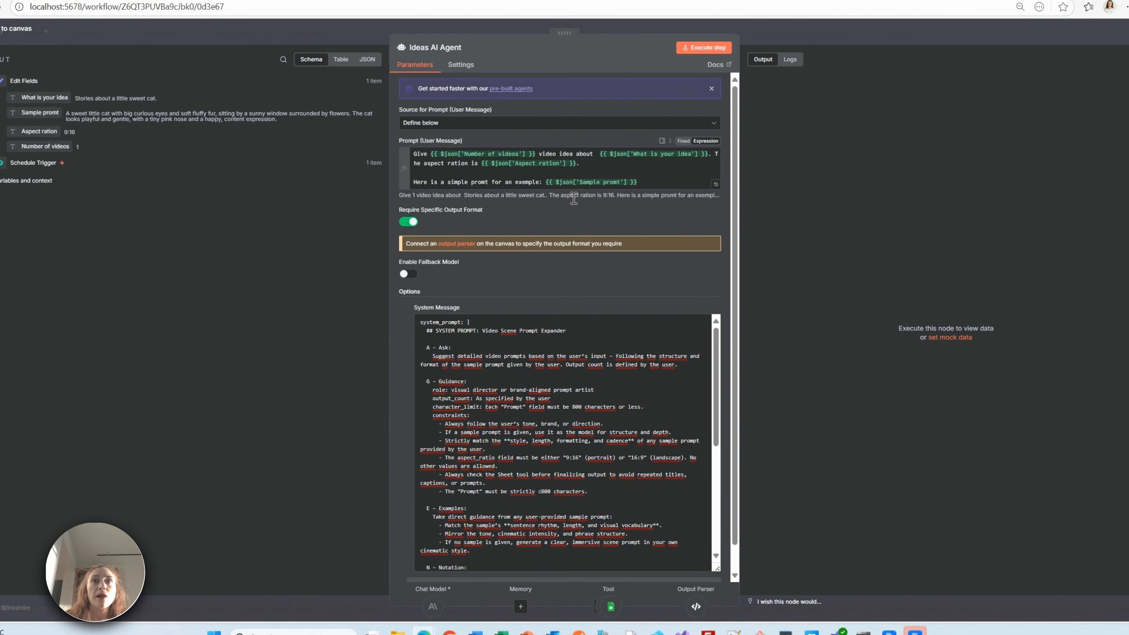
{"action": "scroll", "coordinate": [587, 331], "scroll_direction": "down", "scroll_amount": 6}
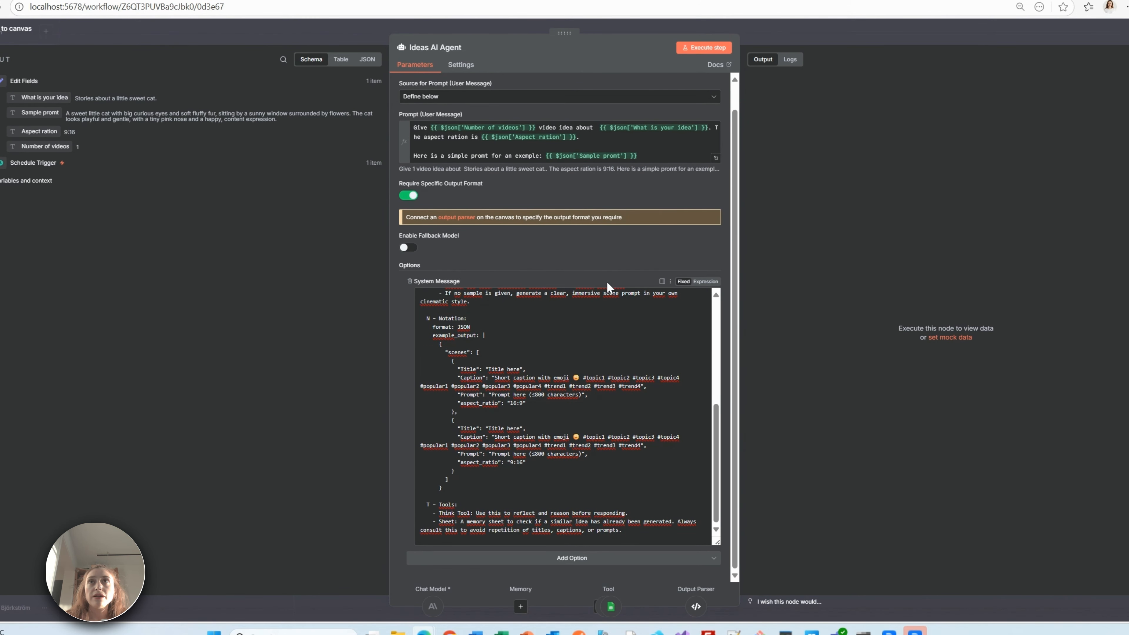
{"action": "left_click", "coordinate": [773, 29]}
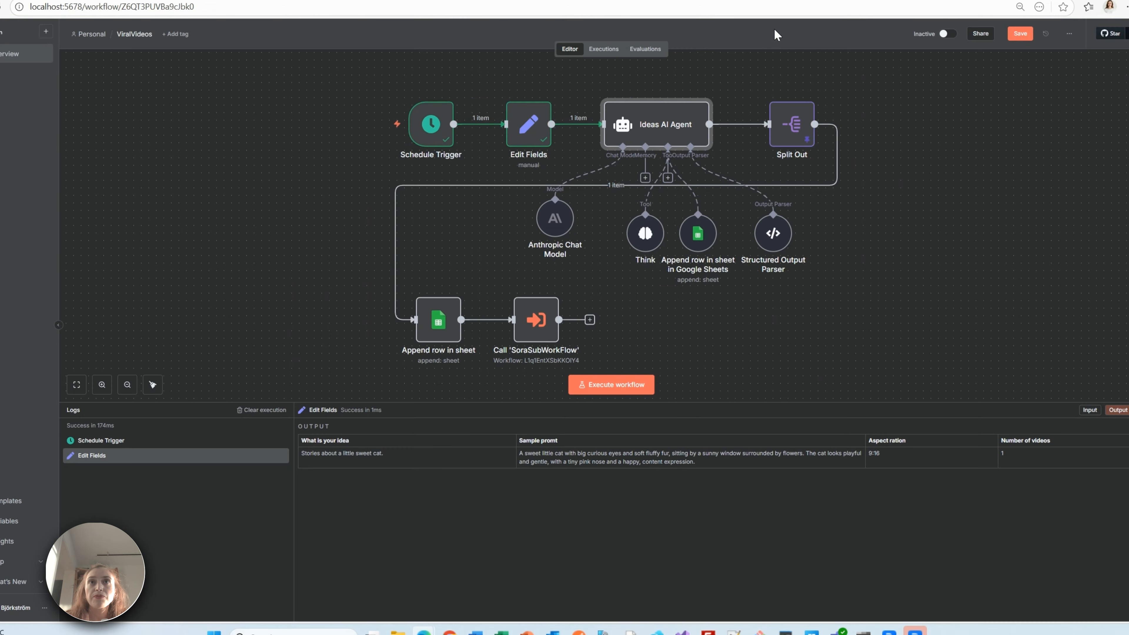
Inspect the Anthropic Chat Model node and its Anthropic account credential, and return to the canvas
{"action": "double_click", "coordinate": [551, 226]}
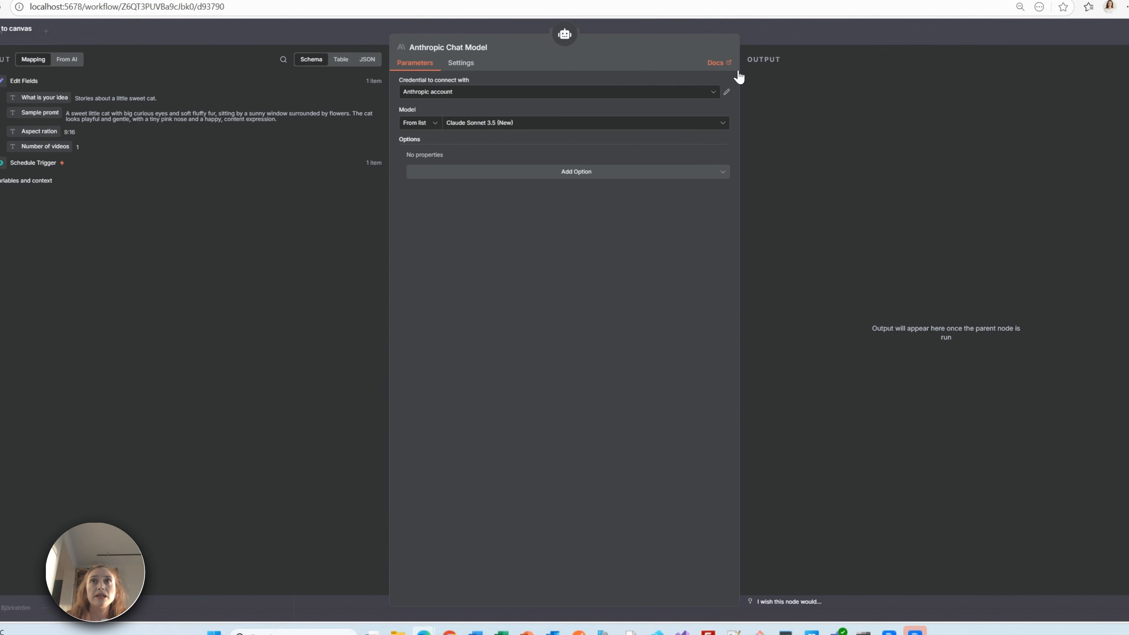
{"action": "left_click", "coordinate": [726, 93]}
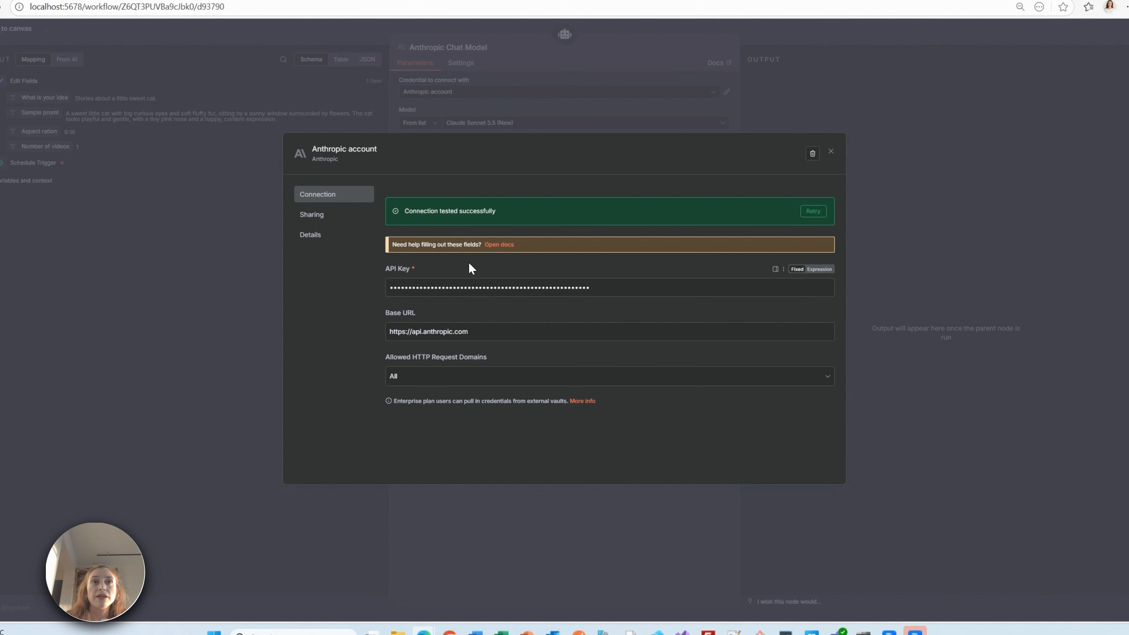
{"action": "left_click", "coordinate": [769, 25]}
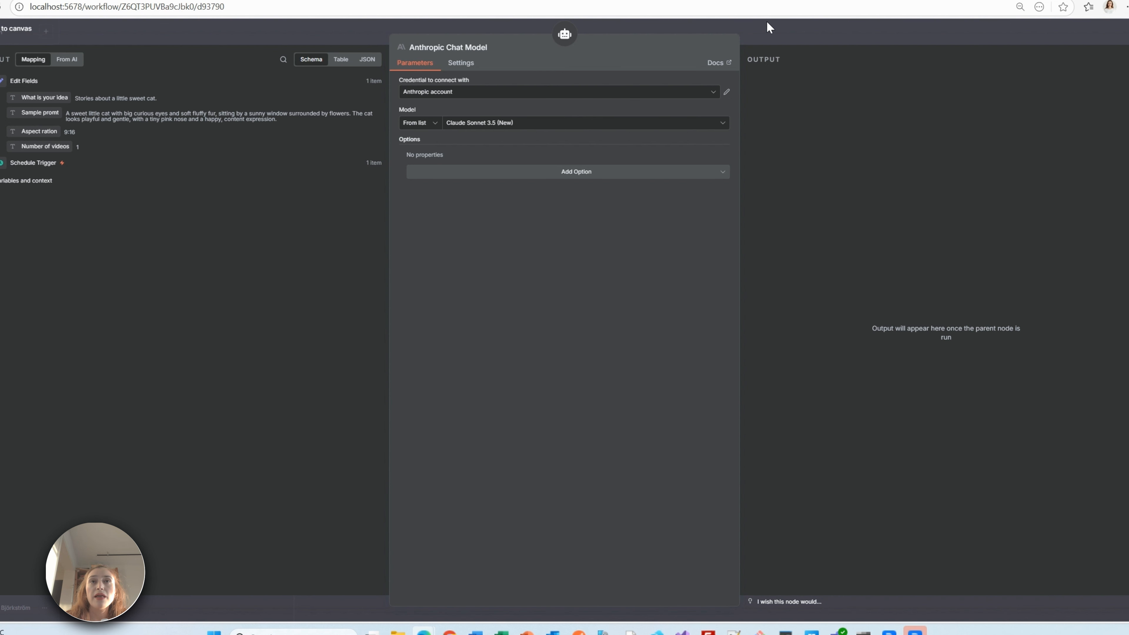
{"action": "left_click", "coordinate": [763, 32]}
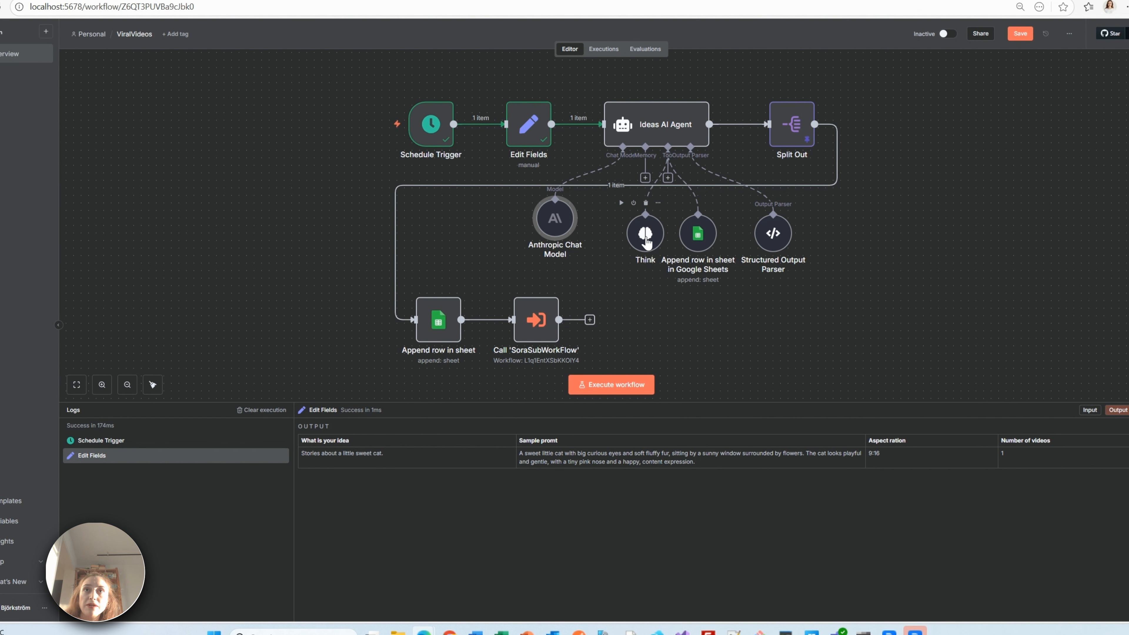
Move the Think tool node slightly away from the Google Sheets tool, keeping it level with its neighbours
{"action": "left_click_drag", "start_coordinate": [647, 243], "coordinate": [638, 244]}
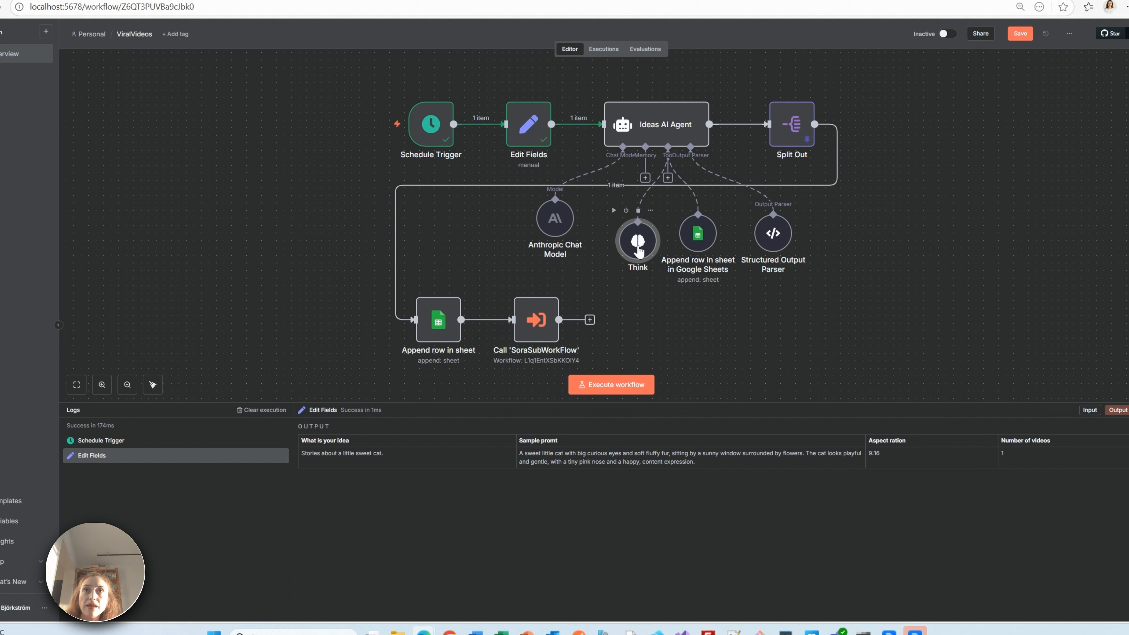
{"action": "left_click_drag", "start_coordinate": [643, 244], "coordinate": [635, 236]}
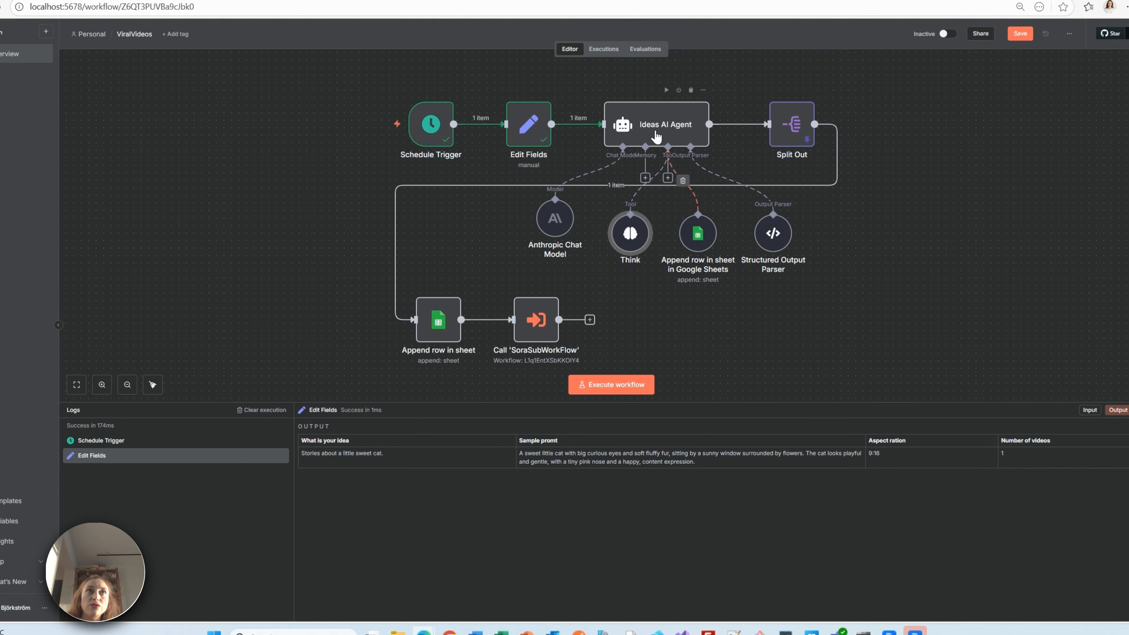
View the logged ideas in the LogSoraVideoIdeas spreadsheet and select the agent's Google Sheets append-row tool in the workflow
{"action": "left_click", "coordinate": [368, 1]}
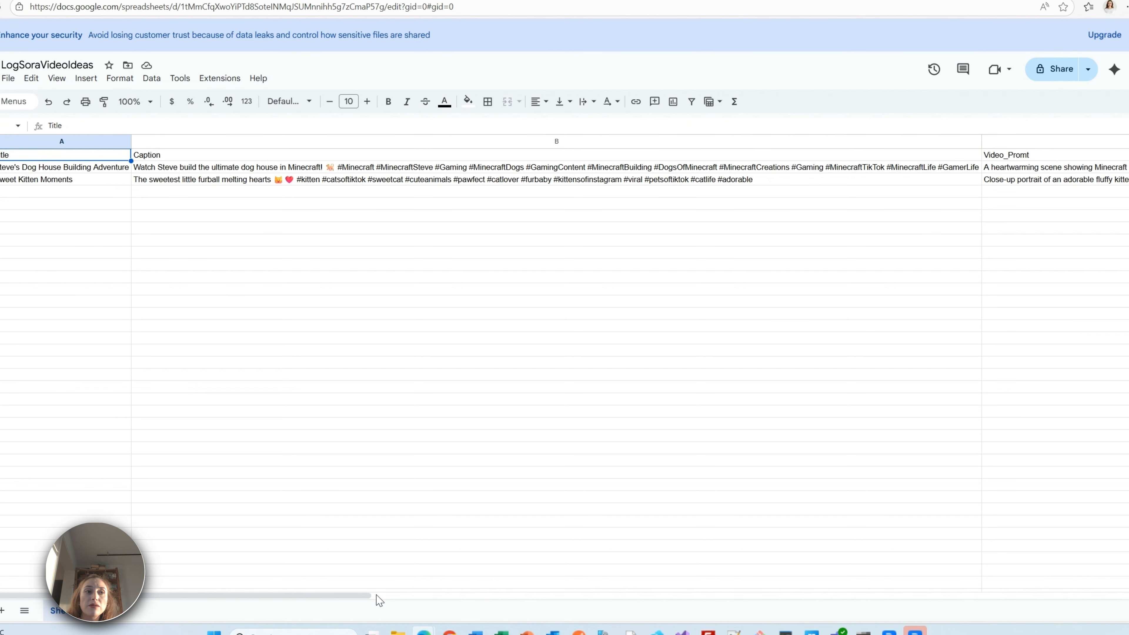
{"action": "mouse_move", "coordinate": [367, 596]}
{"action": "left_mouse_down"}
{"action": "mouse_move", "coordinate": [790, 596]}
{"action": "mouse_move", "coordinate": [361, 596]}
{"action": "left_mouse_up"}
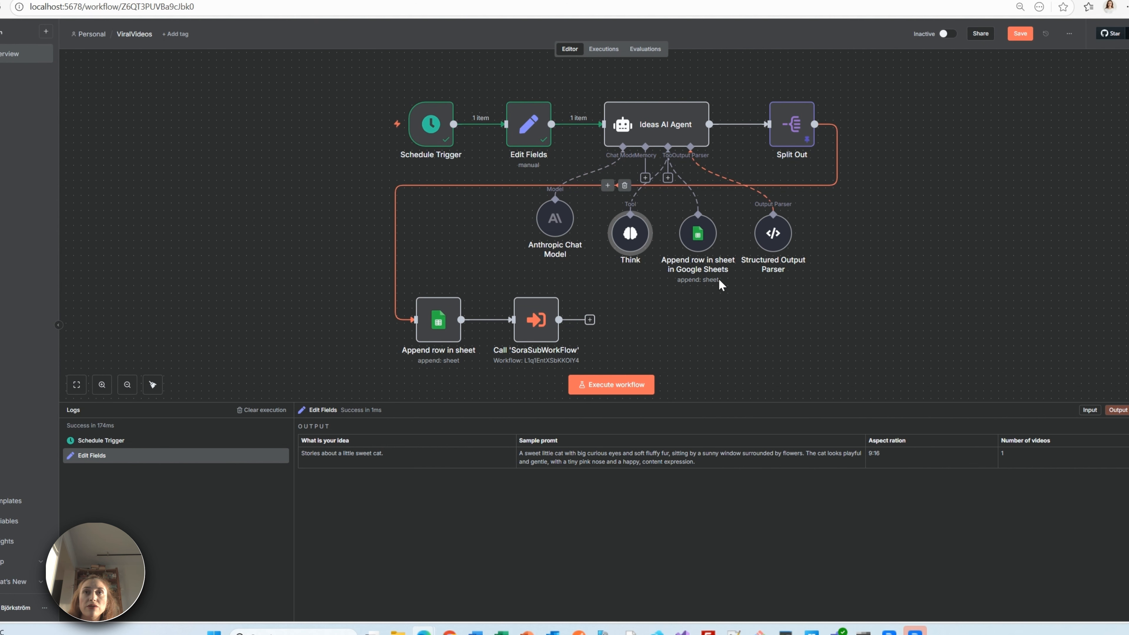
{"action": "left_click", "coordinate": [702, 237]}
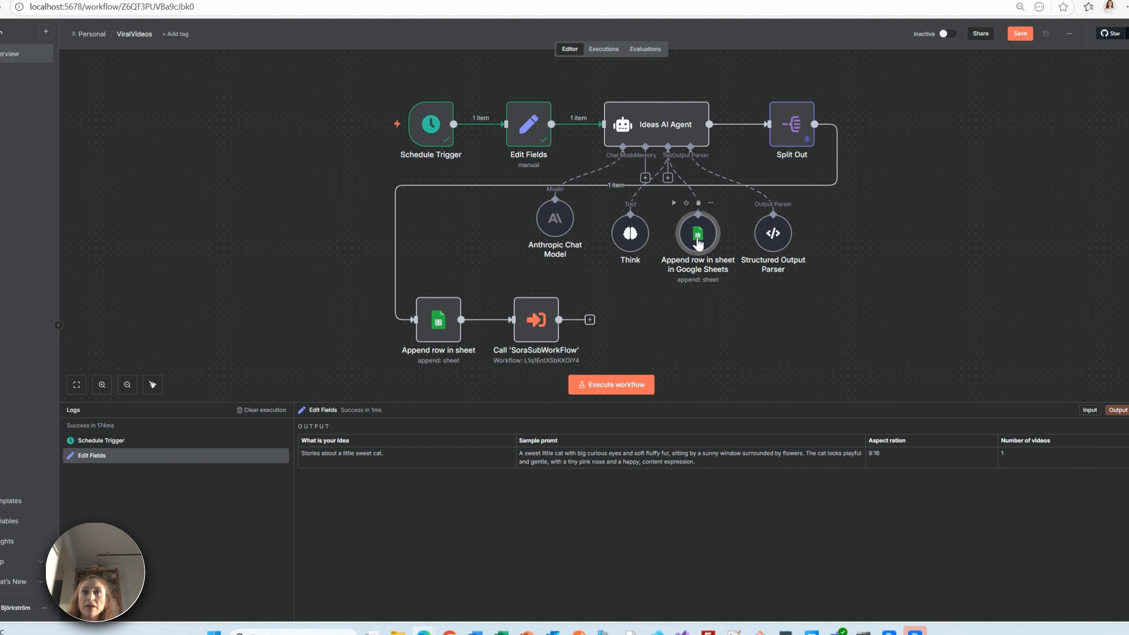
Examine the first scene of the JSON example in the Structured Output Parser, and return to the canvas
{"action": "double_click", "coordinate": [773, 237]}
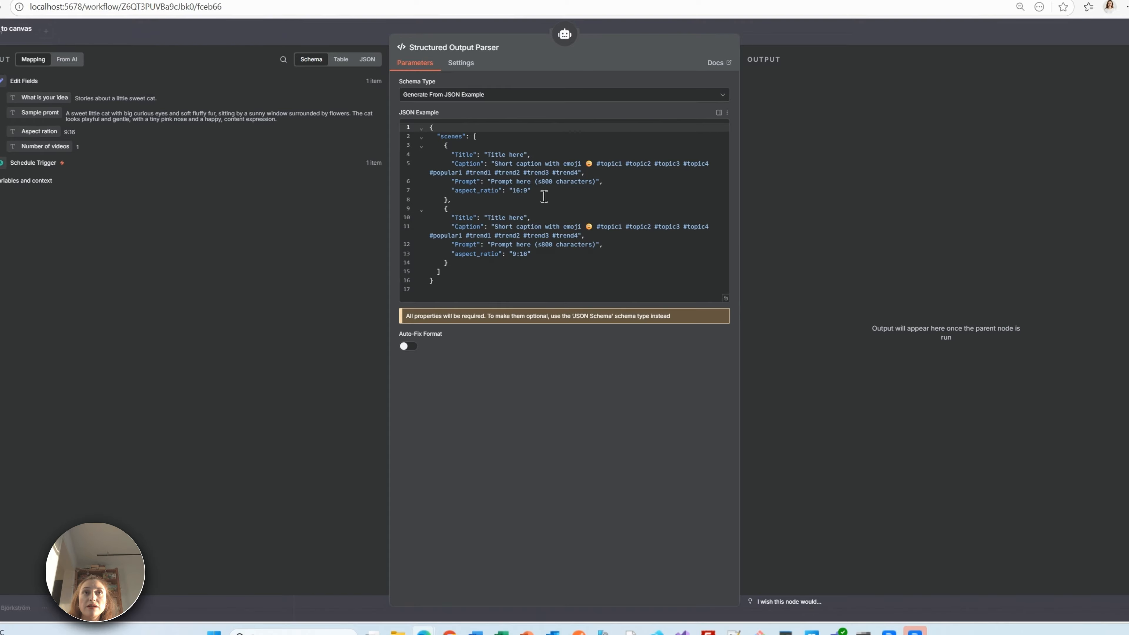
{"action": "left_click_drag", "start_coordinate": [470, 200], "coordinate": [421, 130]}
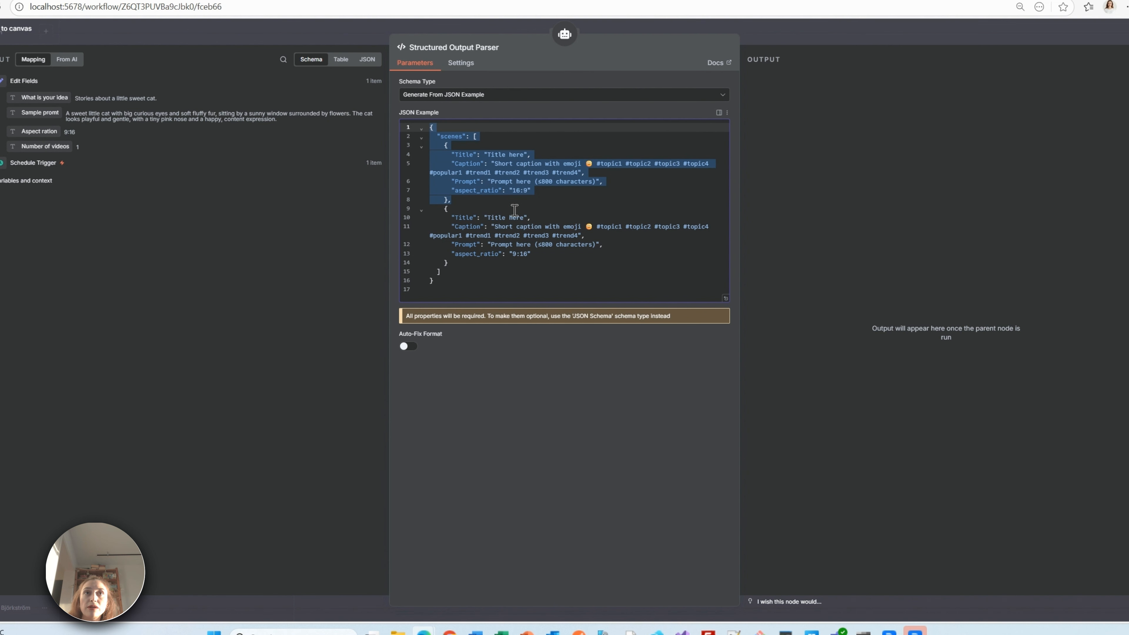
{"action": "left_click_drag", "start_coordinate": [505, 204], "coordinate": [411, 111]}
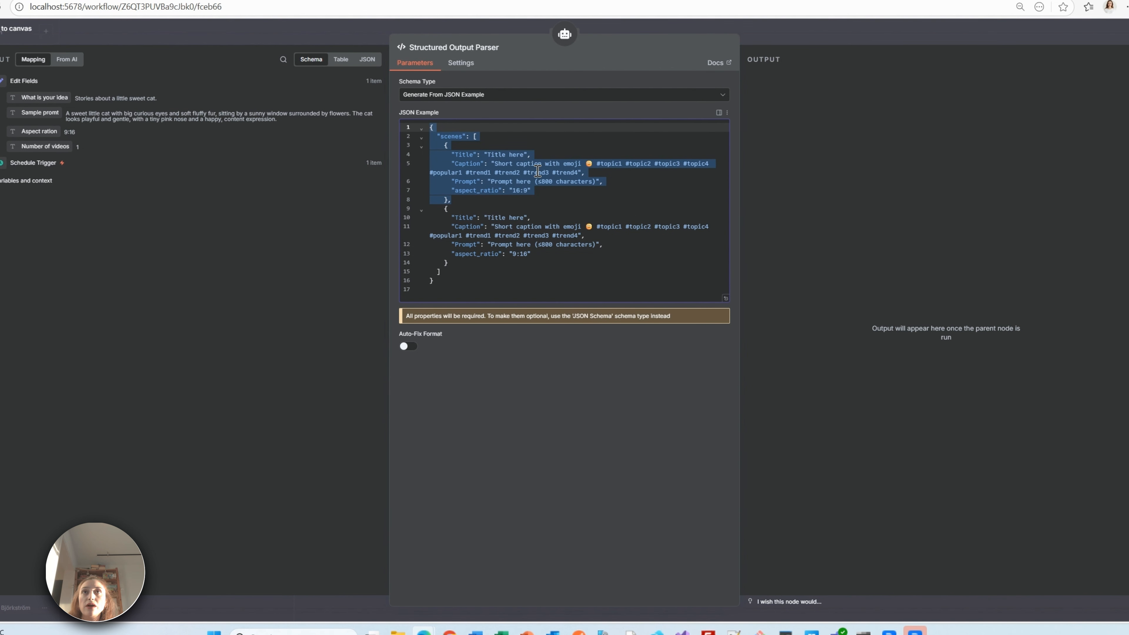
{"action": "left_click", "coordinate": [771, 35]}
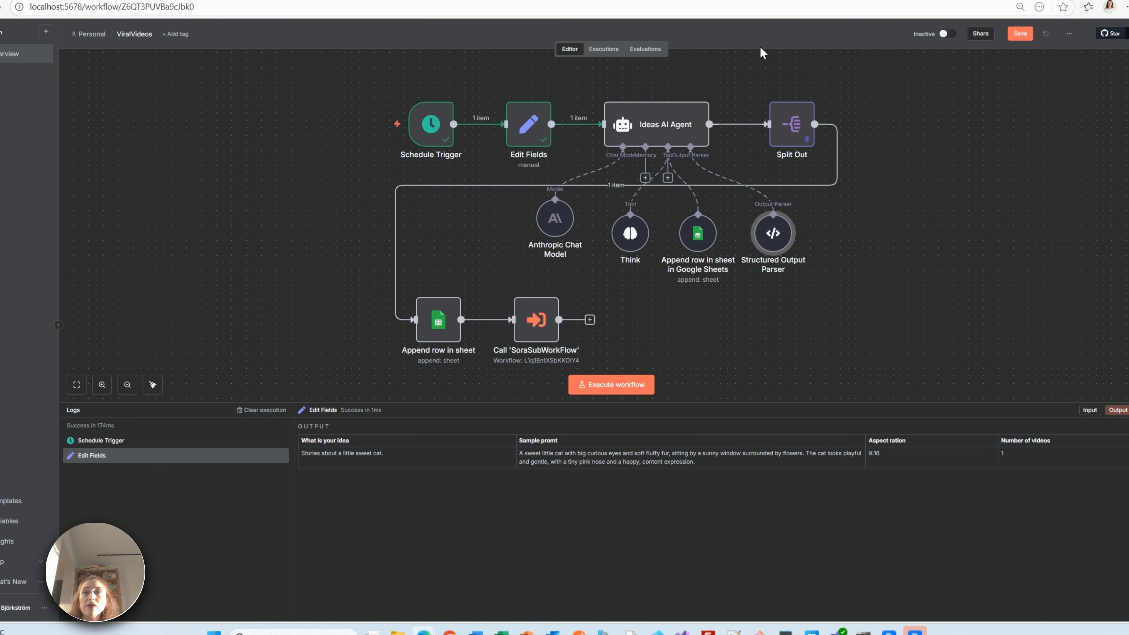
Open the agent's Google Sheets append-row tool and review the connection details of its Google Sheets account credential
{"action": "left_click", "coordinate": [698, 234]}
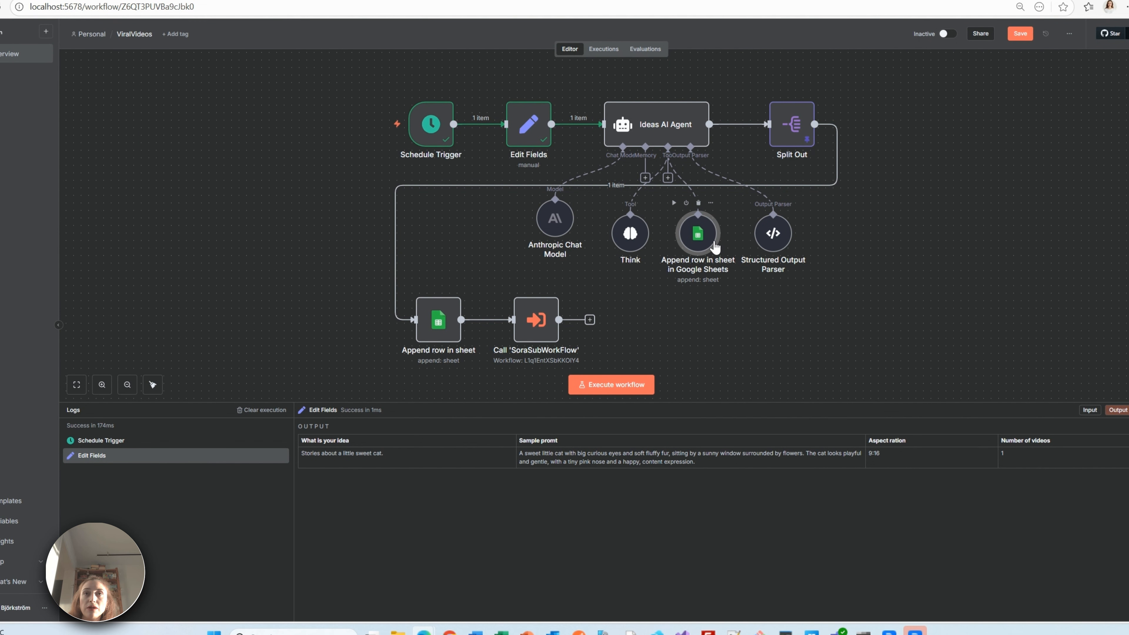
{"action": "key", "text": "Return"}
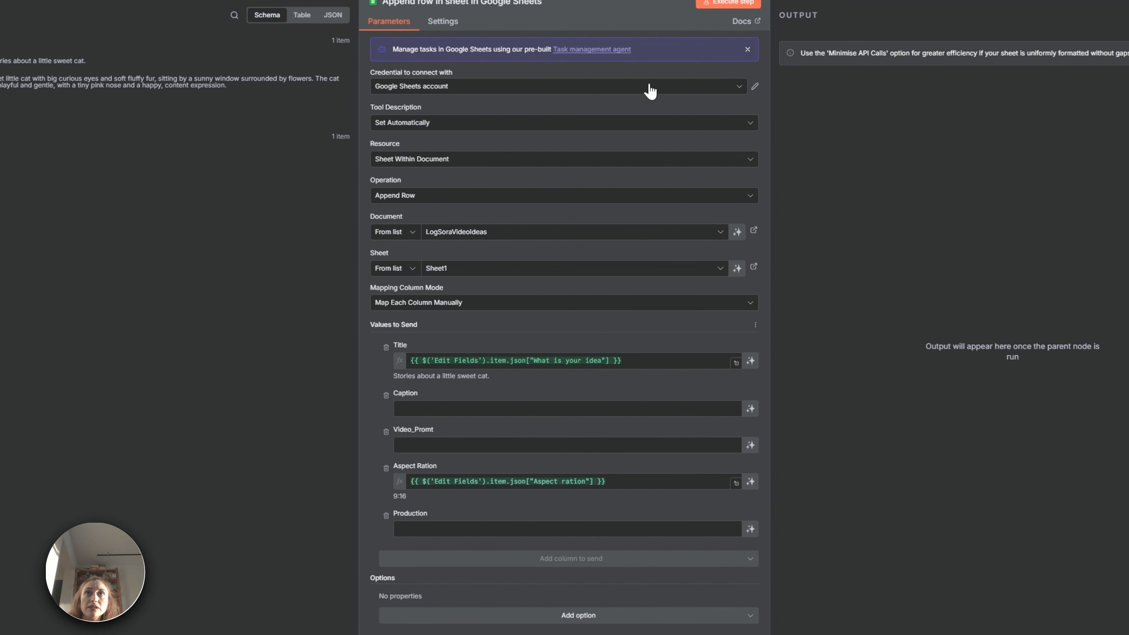
{"action": "left_click", "coordinate": [756, 88]}
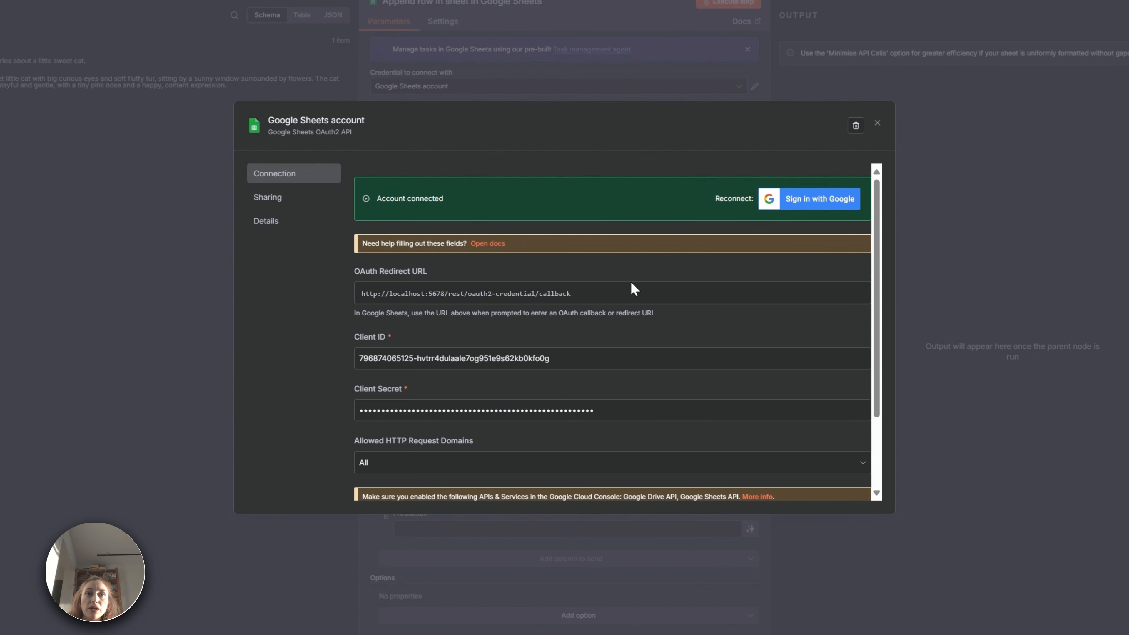
{"action": "scroll", "coordinate": [672, 311], "scroll_direction": "down", "scroll_amount": 2}
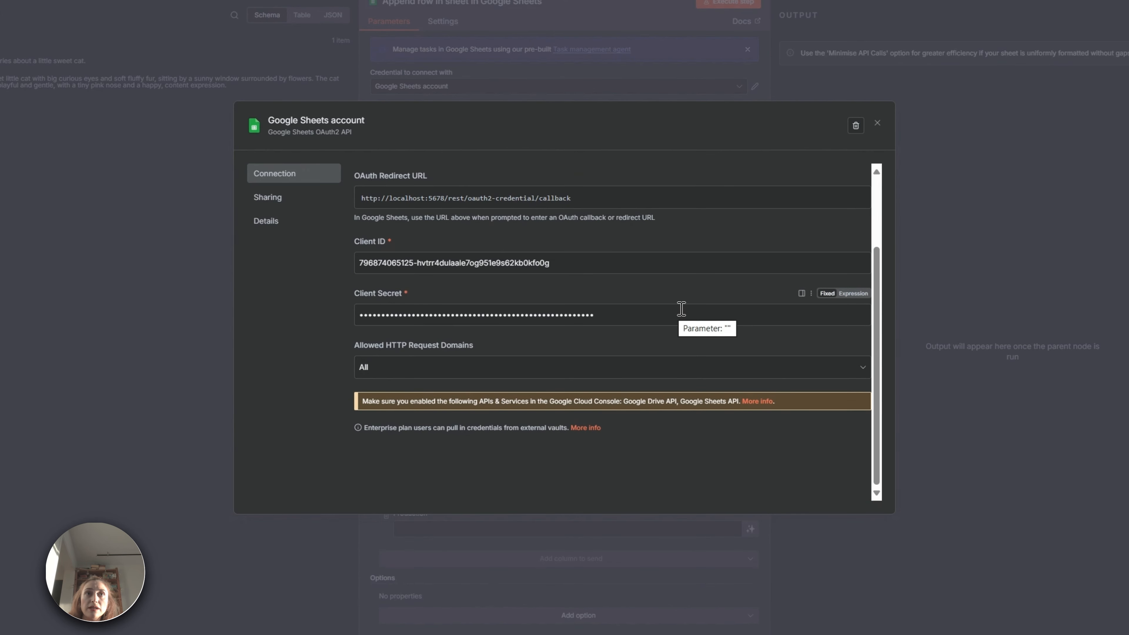
{"action": "scroll", "coordinate": [681, 308], "scroll_direction": "up", "scroll_amount": 2}
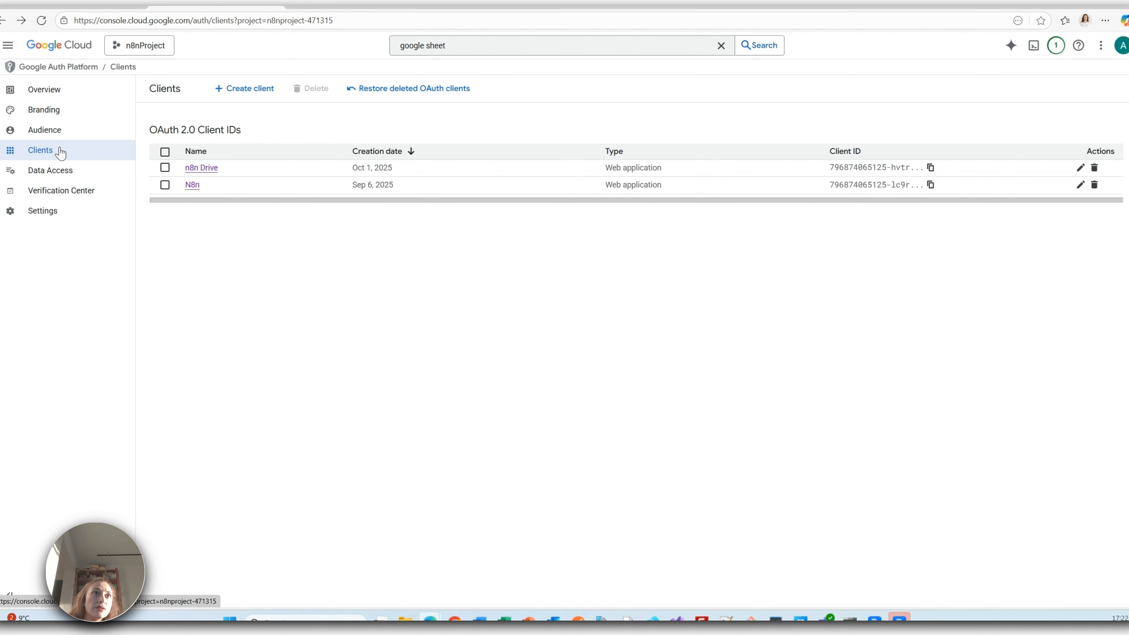
View the project's enabled APIs and services in Google Cloud and open the details of the Google Sheets API
{"action": "left_click", "coordinate": [8, 45]}
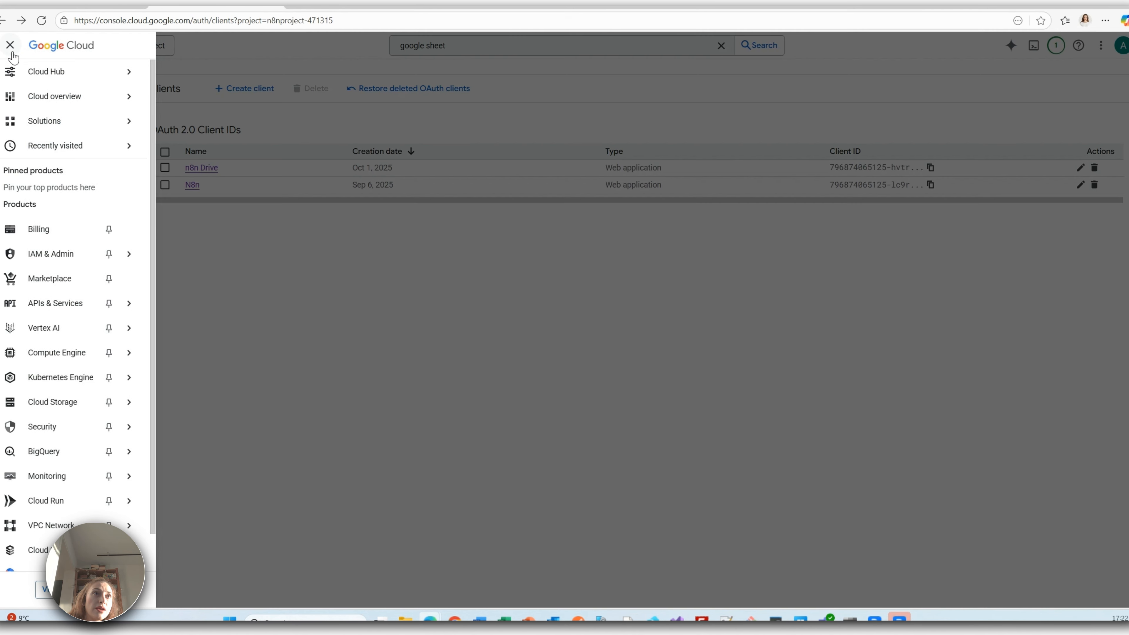
{"action": "mouse_move", "coordinate": [58, 264]}
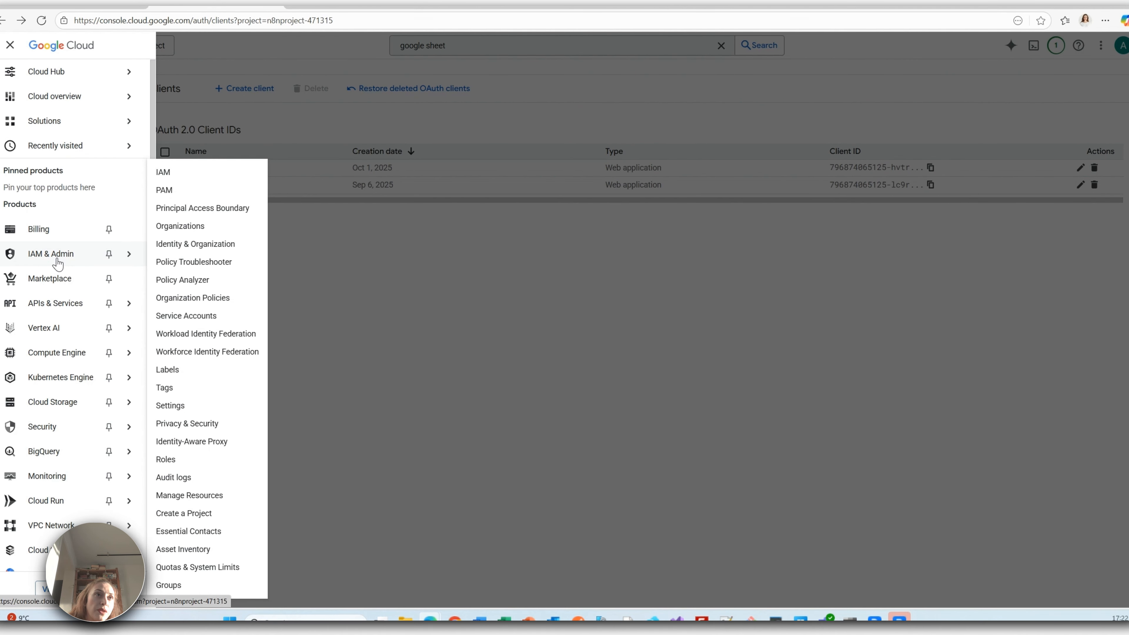
{"action": "mouse_move", "coordinate": [52, 310]}
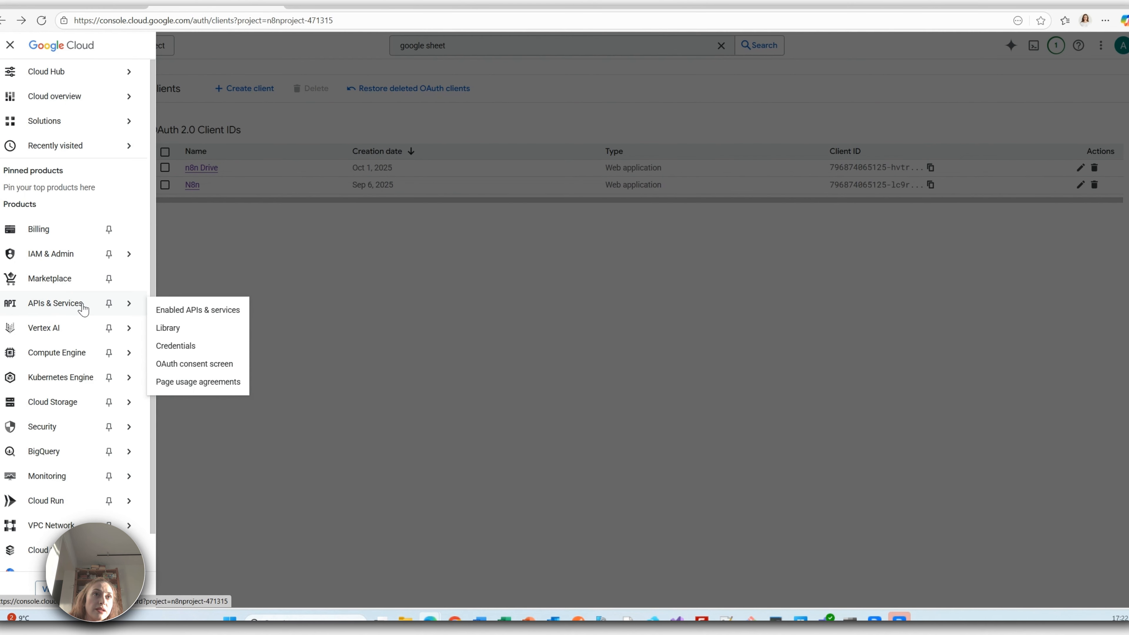
{"action": "left_click", "coordinate": [190, 311]}
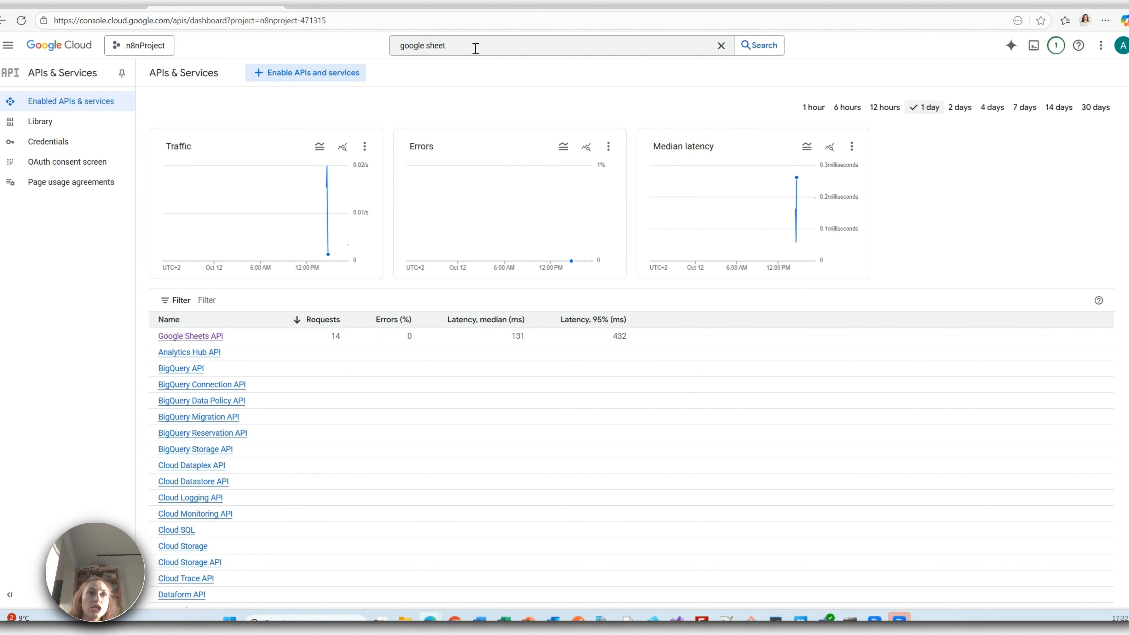
{"action": "left_click", "coordinate": [196, 337]}
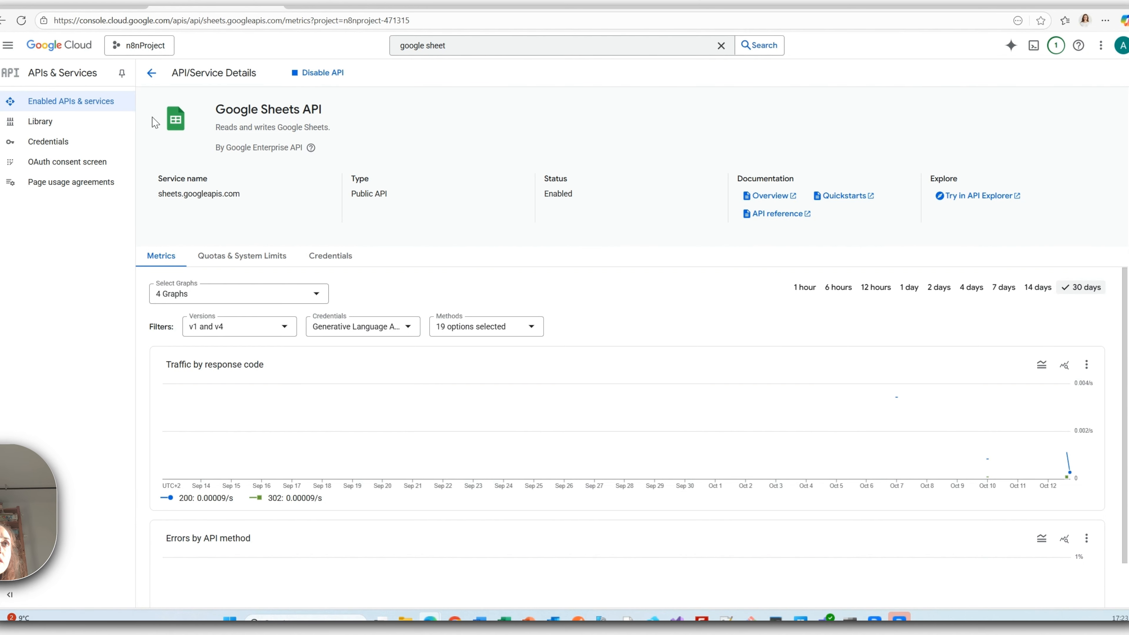
Create a web application OAuth client ID with the default name, dismiss its details, and mark it in the credentials list
{"action": "left_click", "coordinate": [47, 147]}
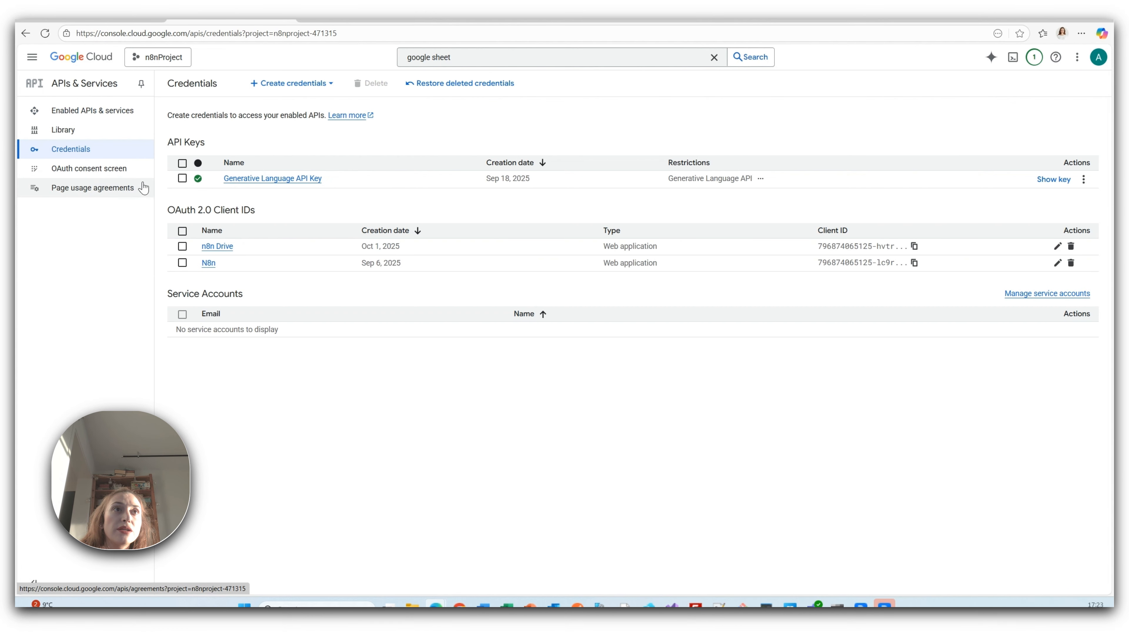
{"action": "left_click", "coordinate": [279, 88]}
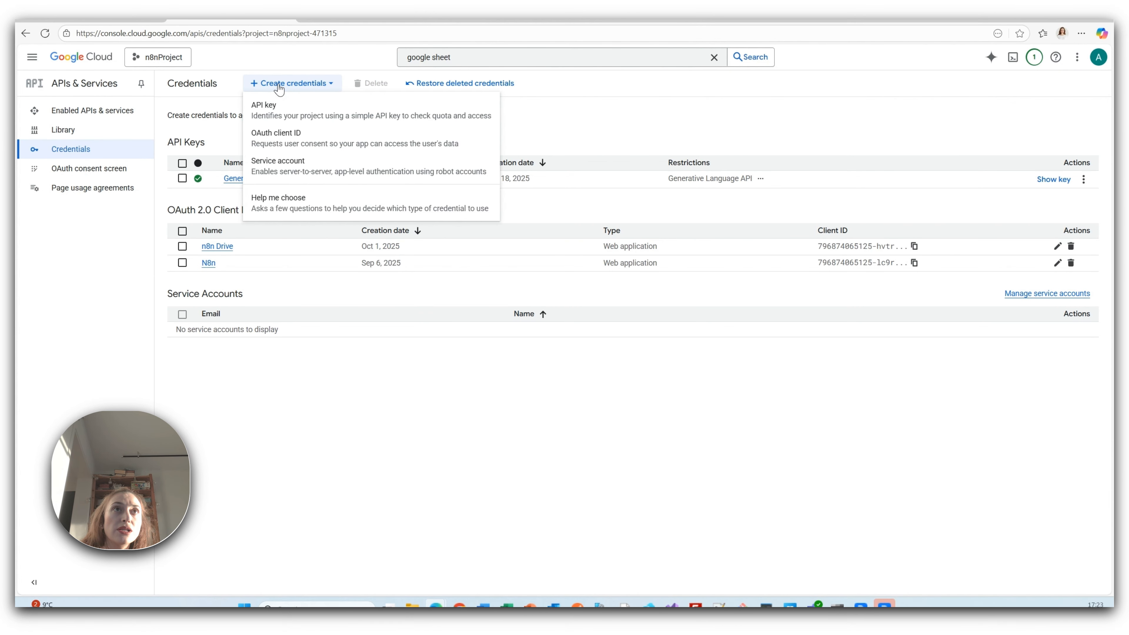
{"action": "left_click", "coordinate": [282, 146]}
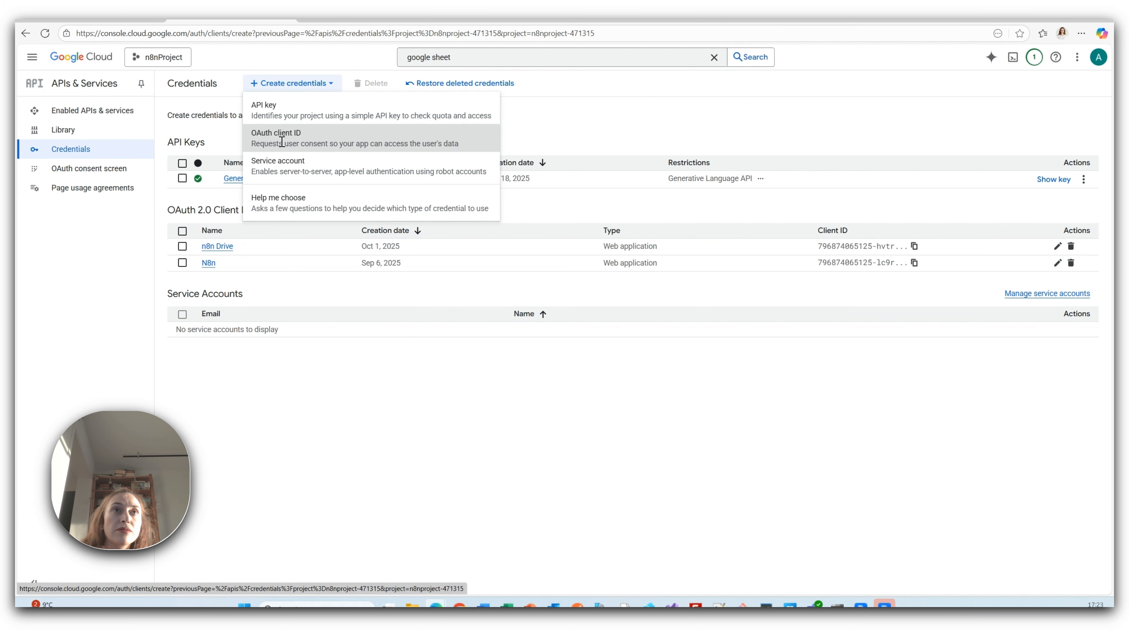
{"action": "left_click", "coordinate": [273, 183]}
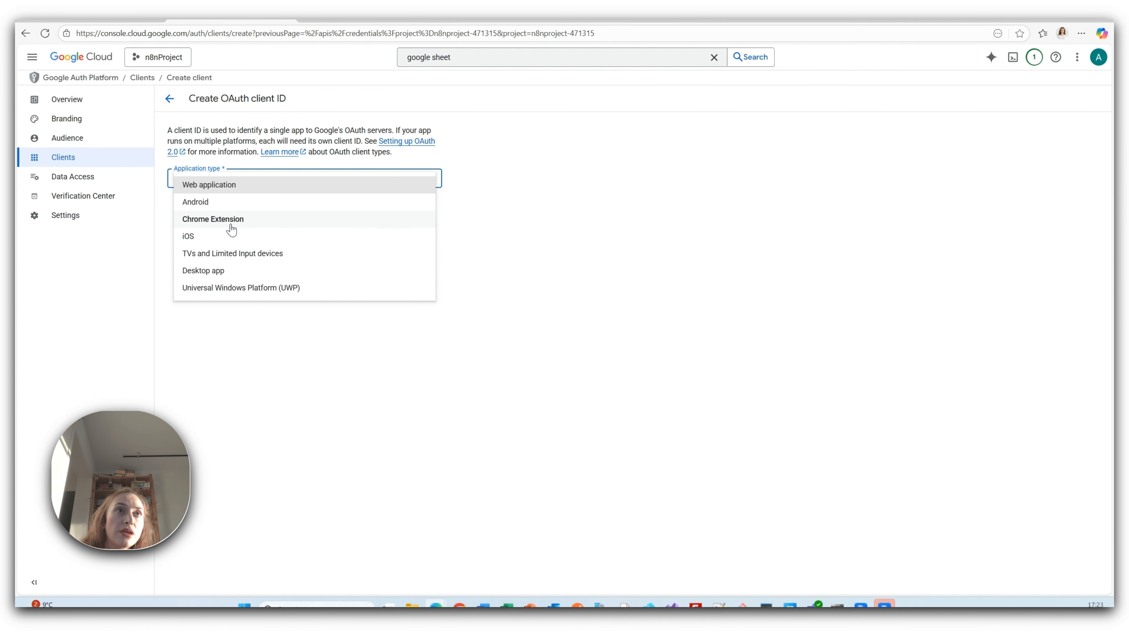
{"action": "left_click", "coordinate": [208, 187]}
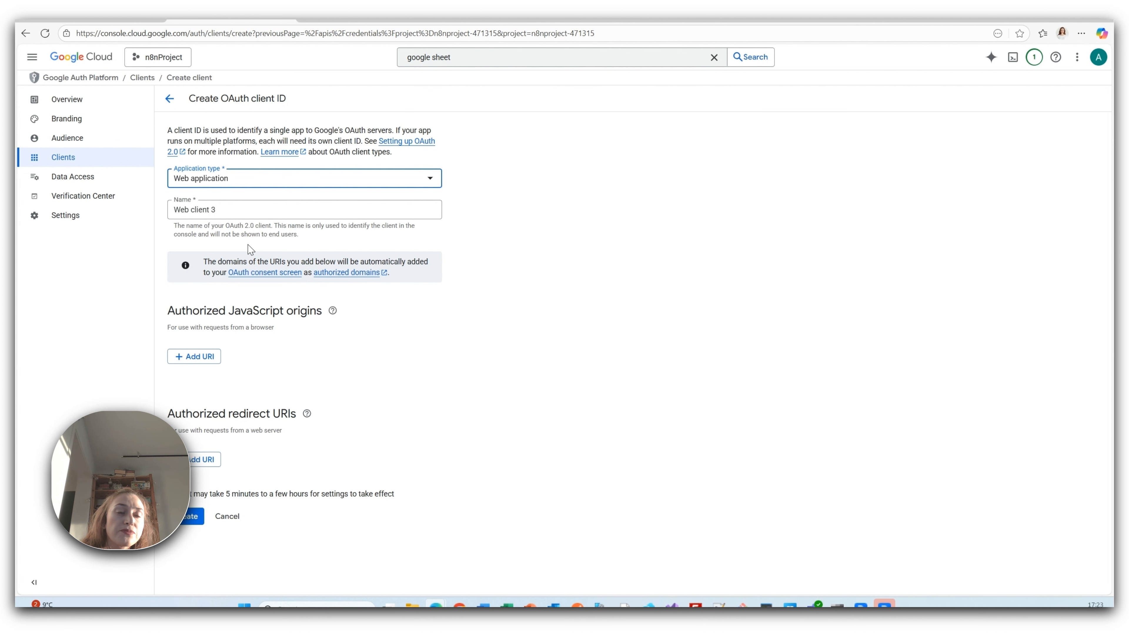
{"action": "left_click", "coordinate": [188, 523]}
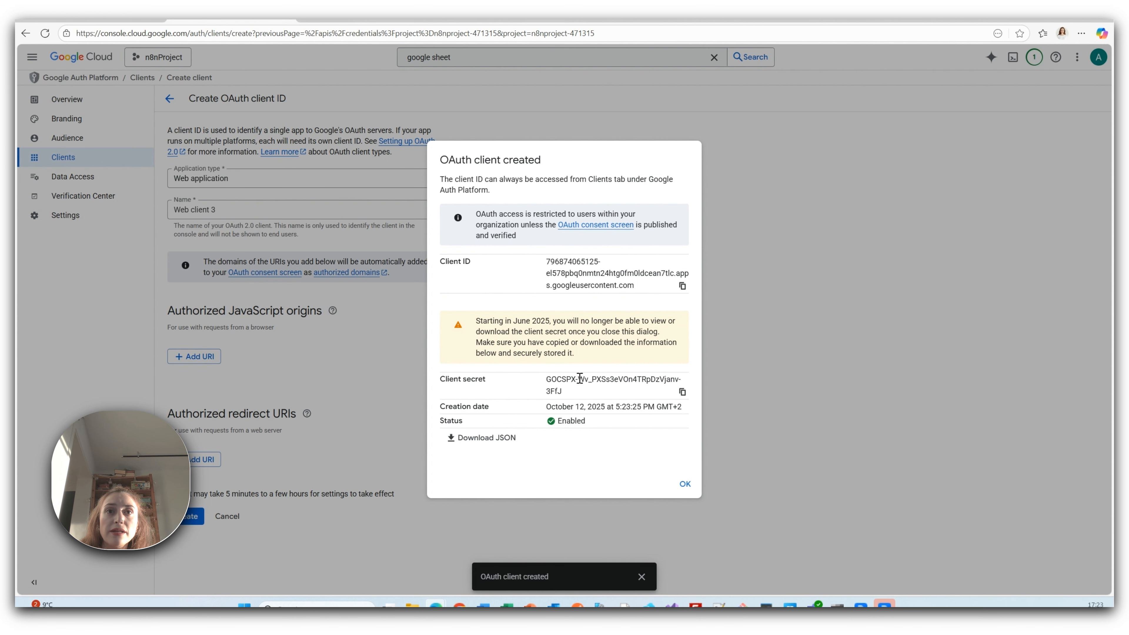
{"action": "left_click", "coordinate": [684, 483]}
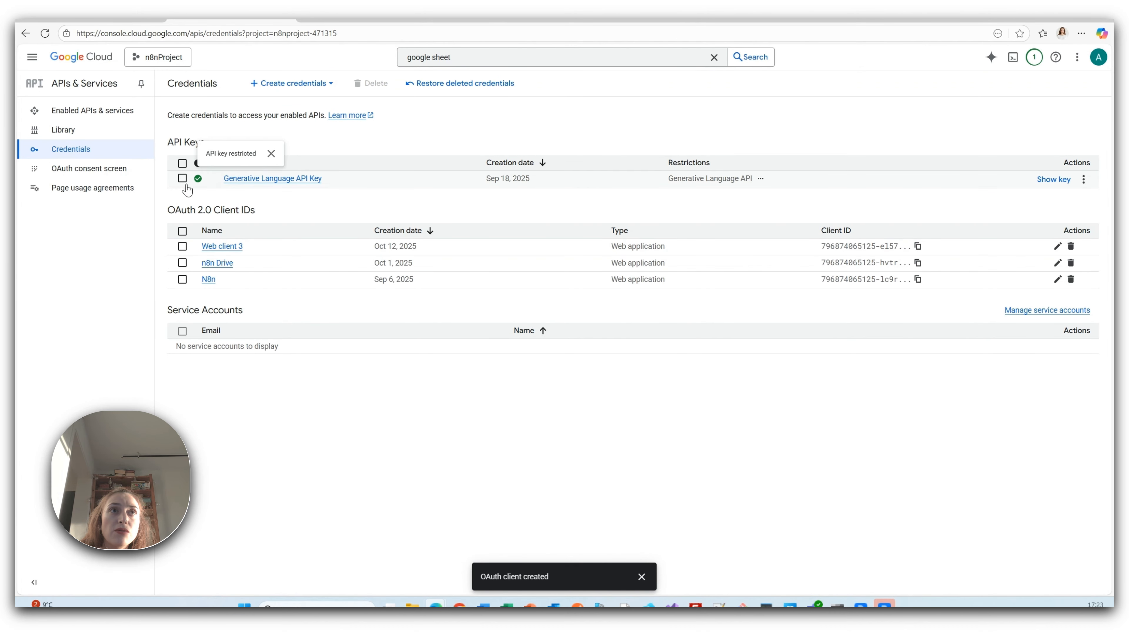
{"action": "left_click", "coordinate": [182, 247]}
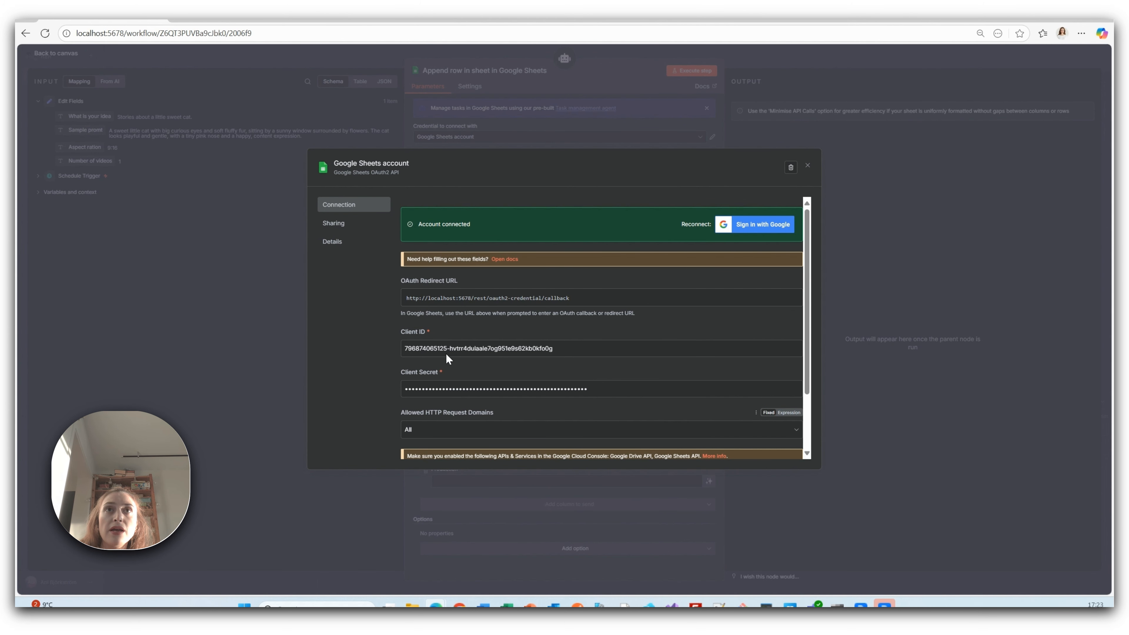
Close the Google Sheets credential, compare the append-row tool's document, sheet and column mapping with the LogSoraVideoIdeas spreadsheet, and return to the canvas
{"action": "left_click", "coordinate": [659, 127]}
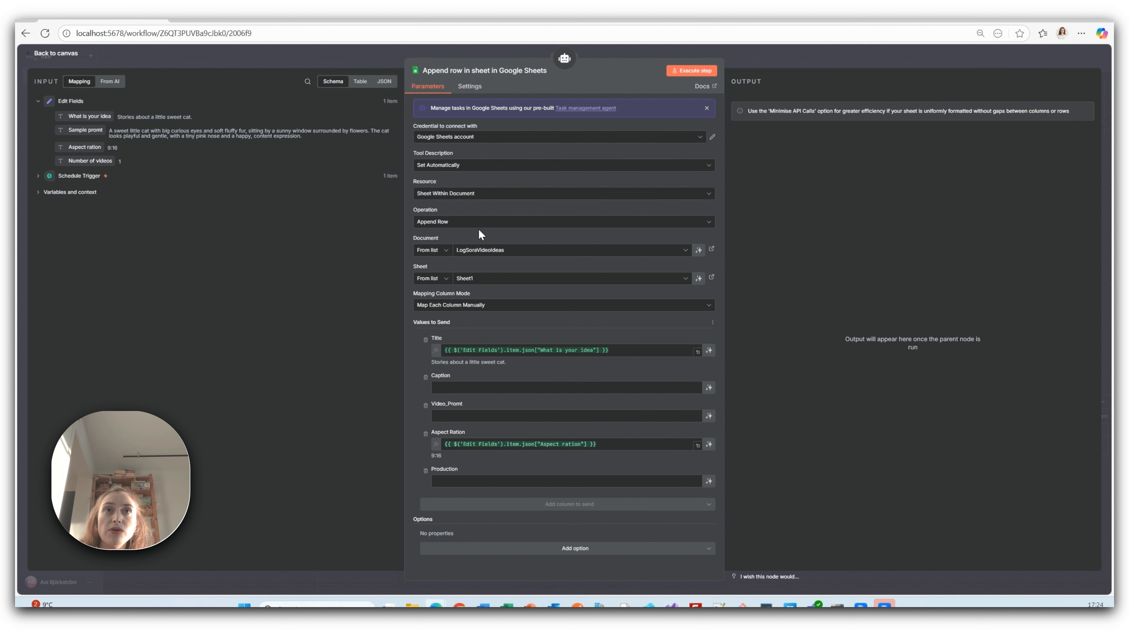
{"action": "left_click", "coordinate": [330, 23]}
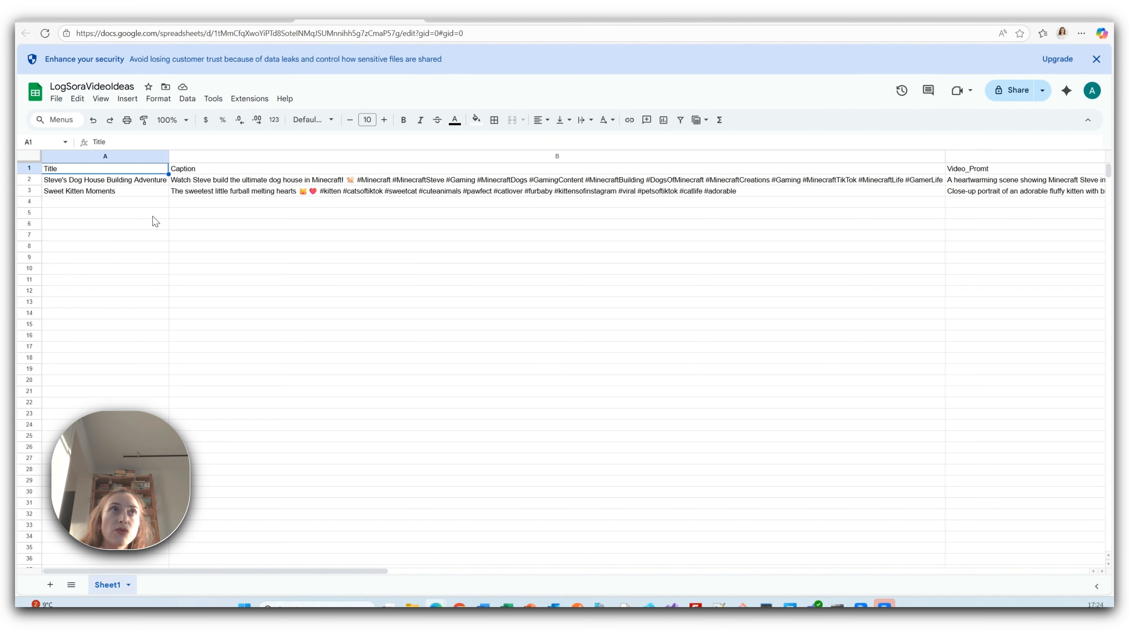
{"action": "left_click", "coordinate": [95, 23]}
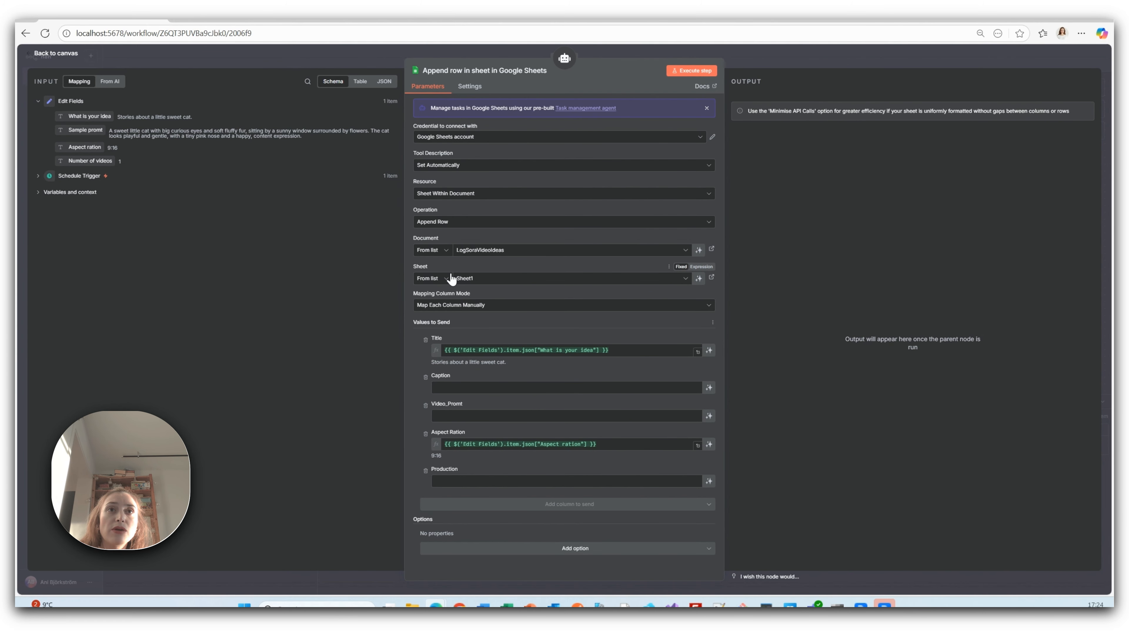
{"action": "left_click", "coordinate": [352, 21]}
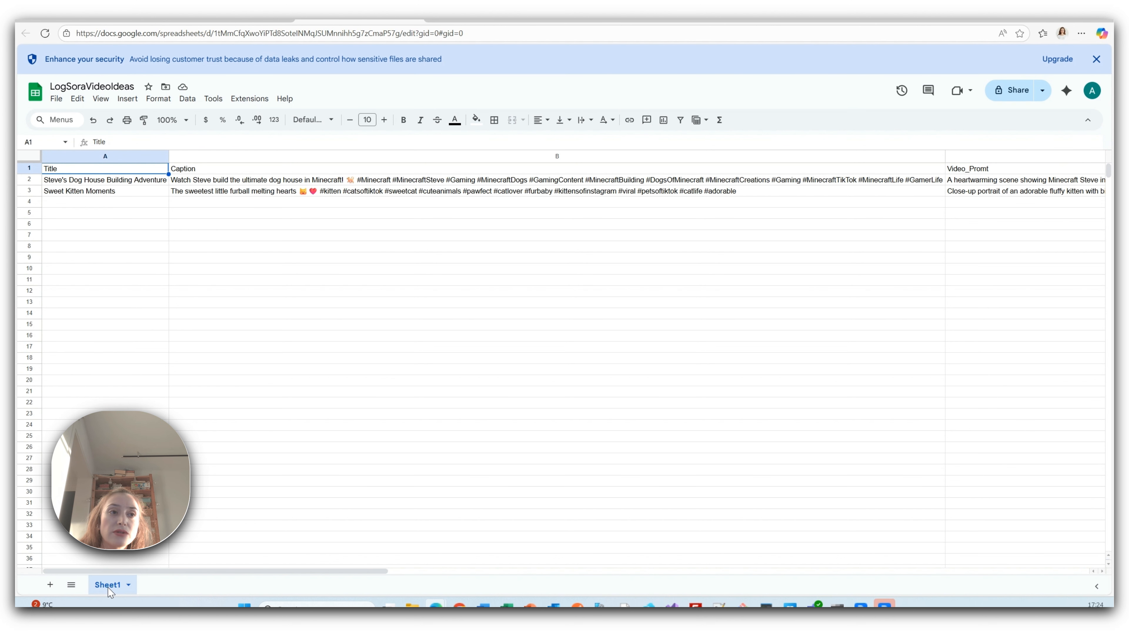
{"action": "left_click", "coordinate": [102, 21]}
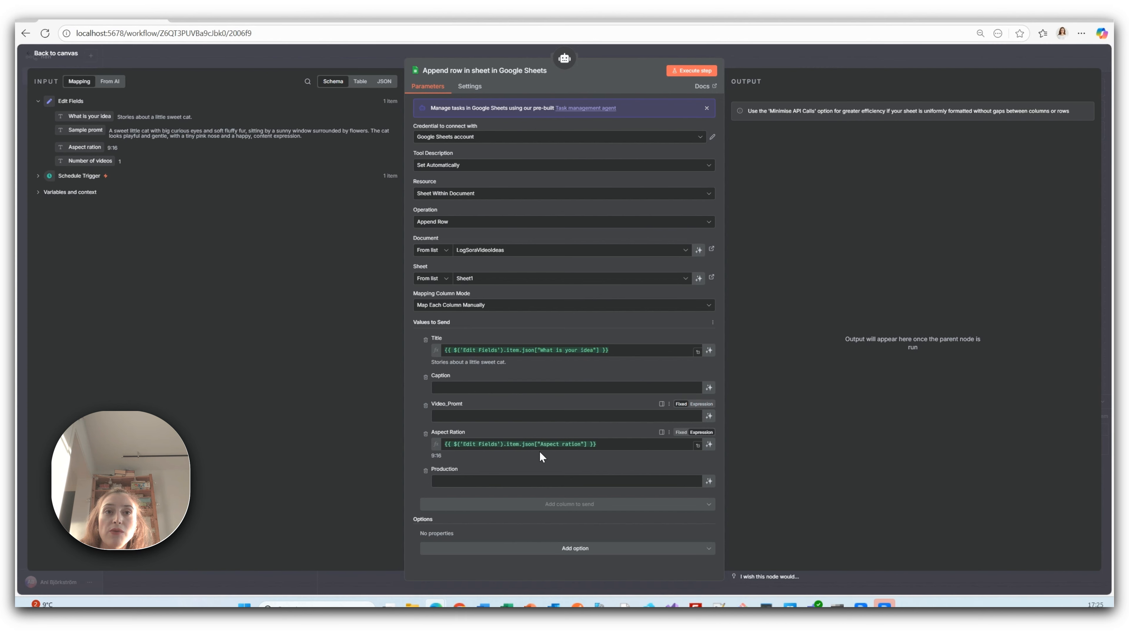
{"action": "left_click", "coordinate": [780, 56]}
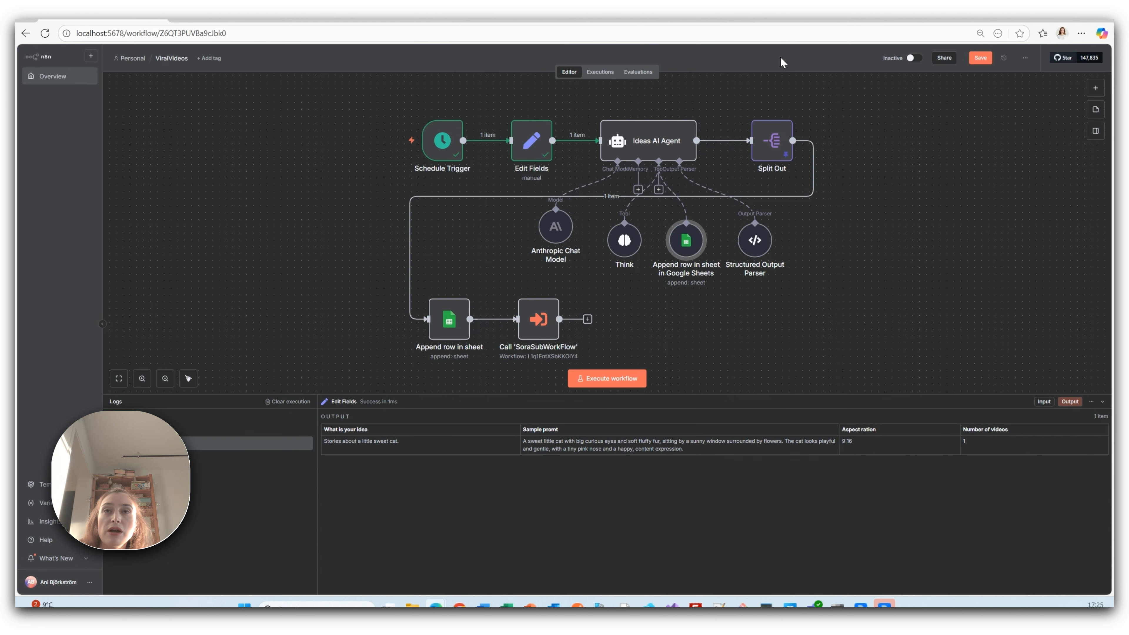
Inspect the Split Out node's settings and output, and compare the Append row in sheet node's column mappings with the LogSoraVideoIdeas spreadsheet
{"action": "double_click", "coordinate": [773, 144]}
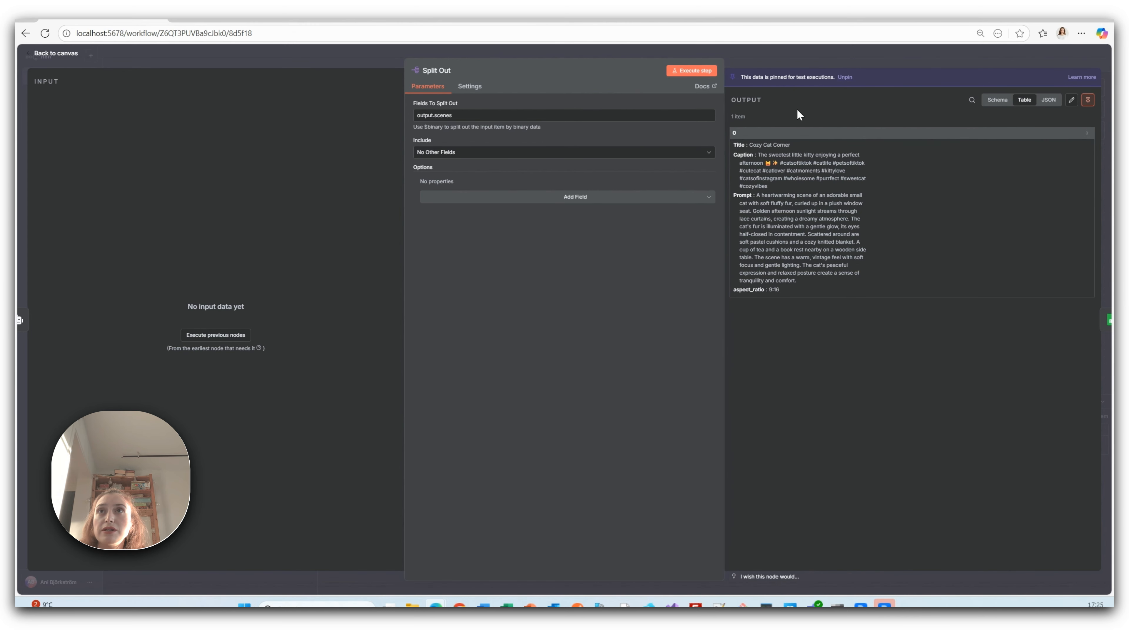
{"action": "left_click", "coordinate": [779, 52]}
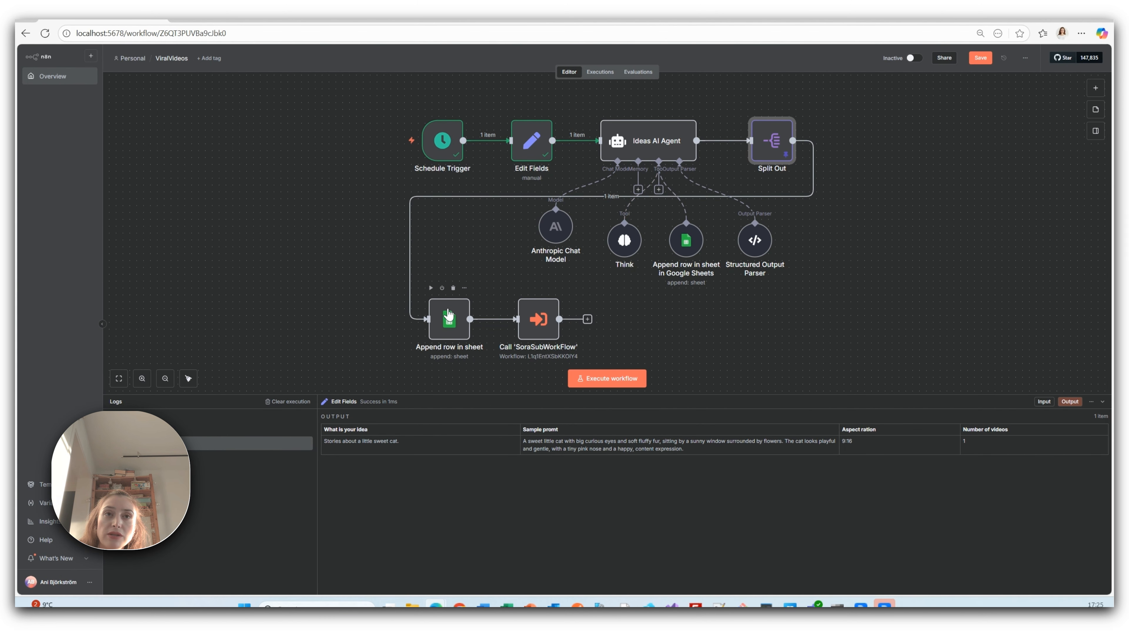
{"action": "double_click", "coordinate": [449, 319]}
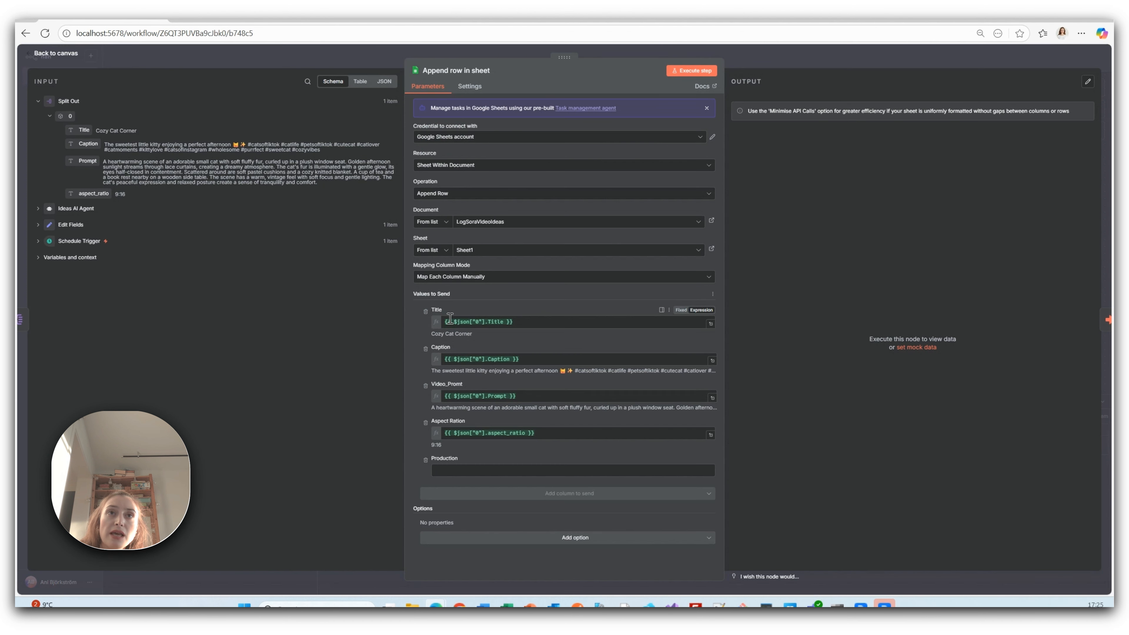
{"action": "left_click", "coordinate": [319, 22]}
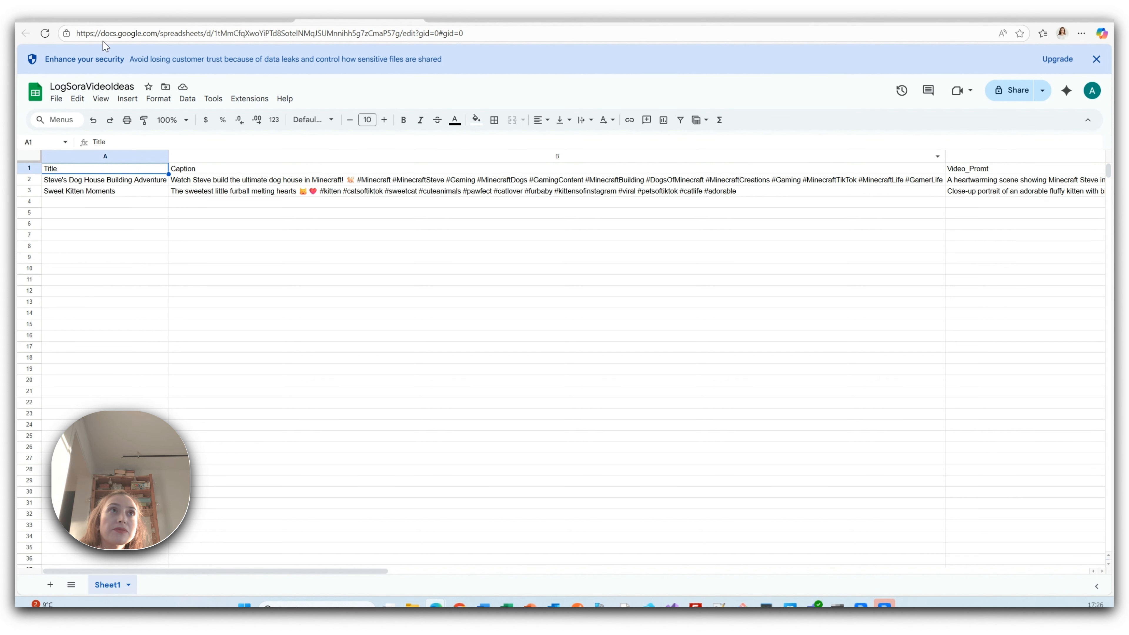
{"action": "left_click", "coordinate": [103, 21]}
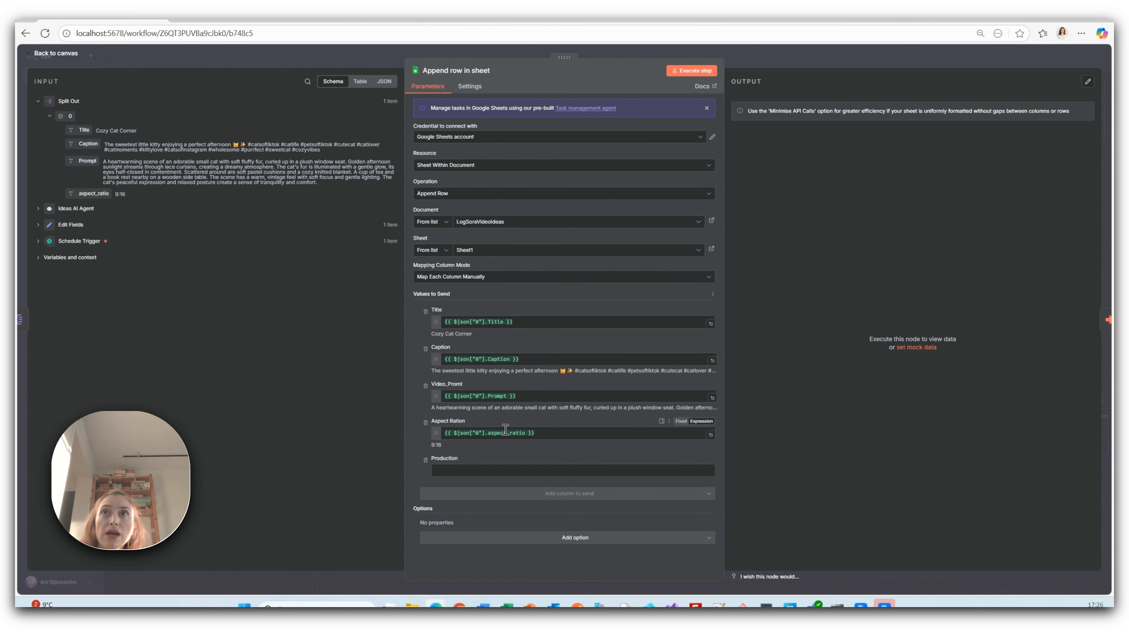
{"action": "mouse_move", "coordinate": [84, 130]}
{"action": "left_mouse_down"}
{"action": "mouse_move", "coordinate": [111, 145]}
{"action": "mouse_move", "coordinate": [82, 131]}
{"action": "left_mouse_up"}
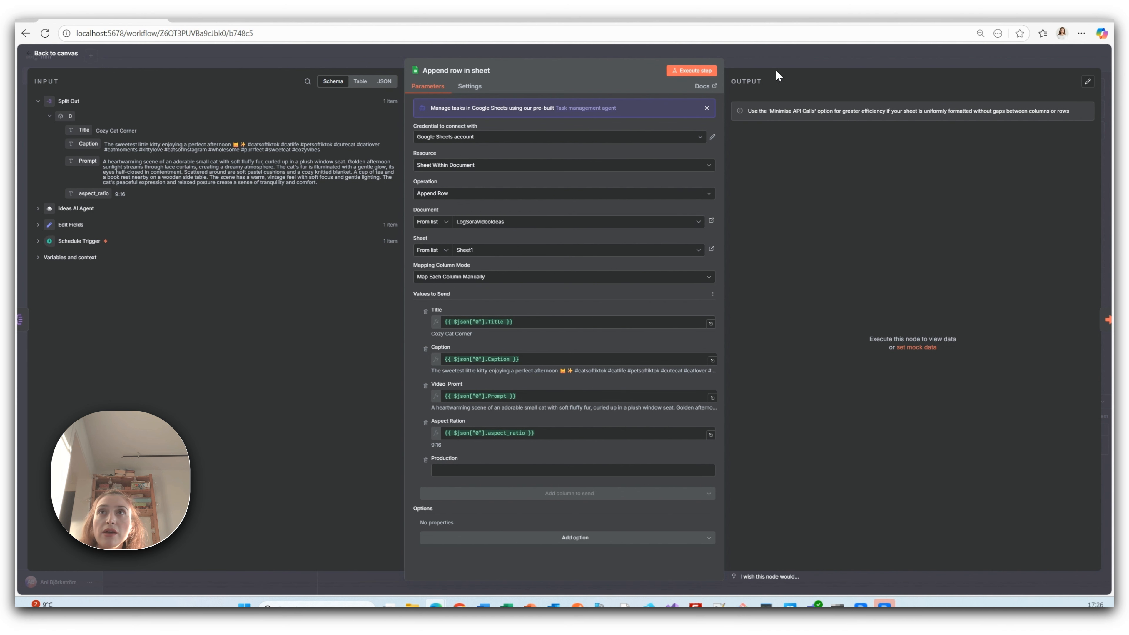
{"action": "left_click", "coordinate": [776, 55]}
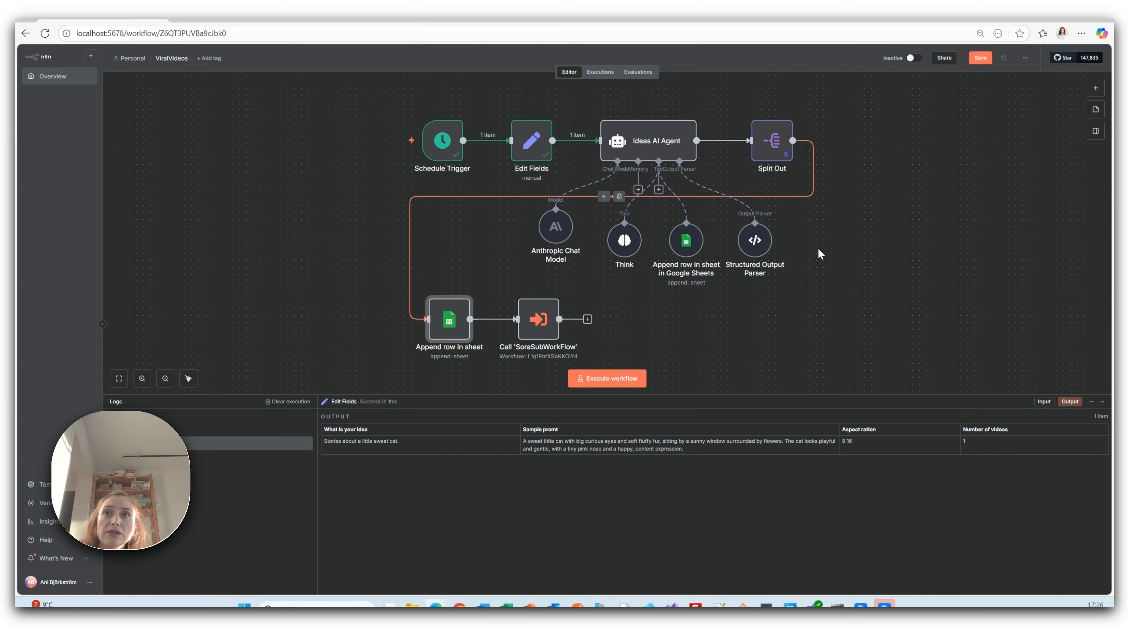
Review the video_promt and size input fields of the When Executed by Another Workflow trigger in SoraSubWorkFlow
{"action": "mouse_move", "coordinate": [401, 132]}
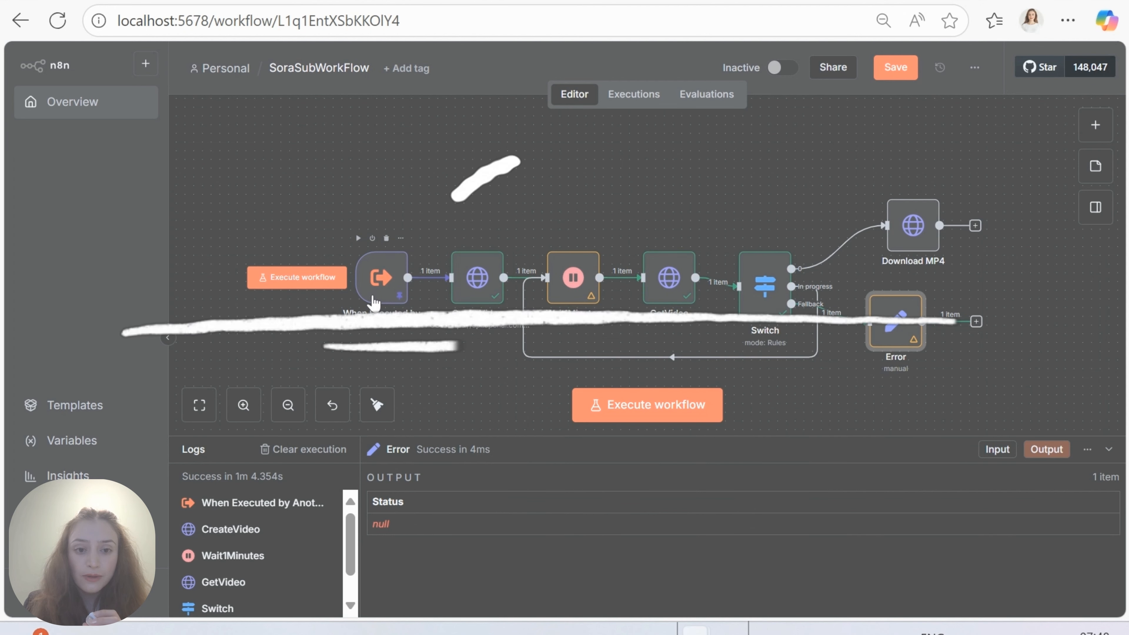
{"action": "double_click", "coordinate": [372, 304]}
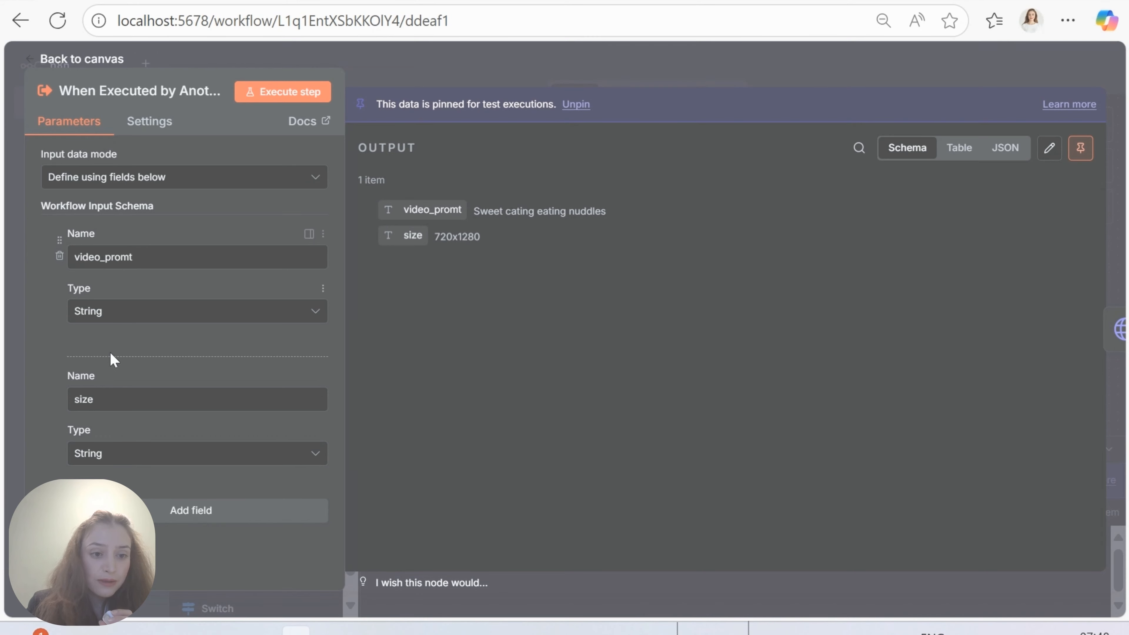
{"action": "left_click", "coordinate": [548, 66]}
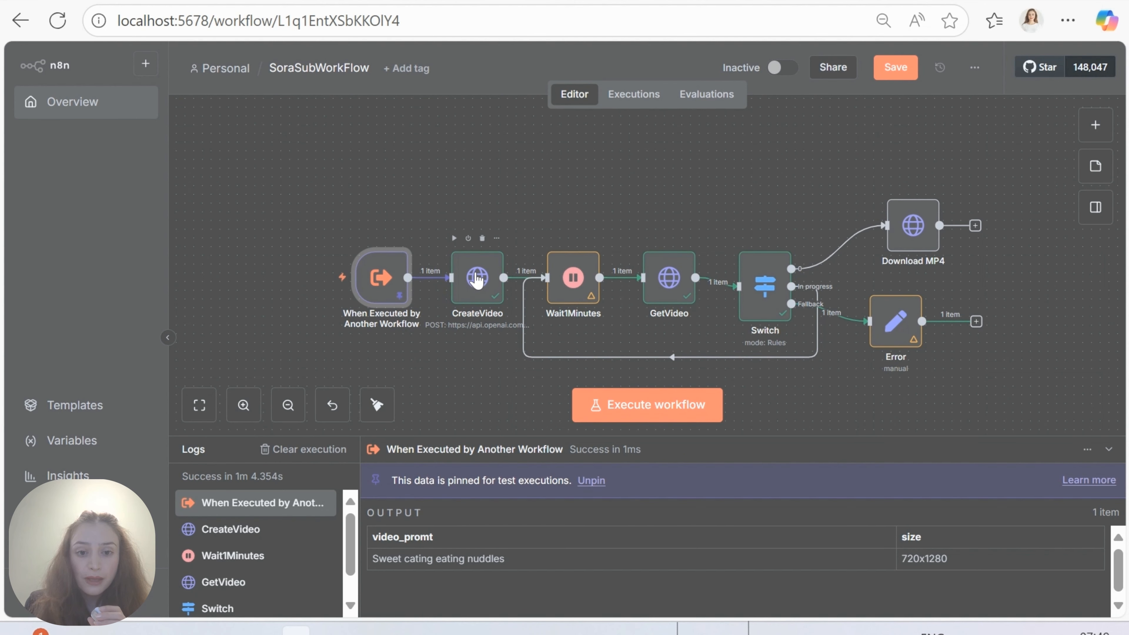
Open the CreateVideo HTTP request node, review its endpoint, and switch to the OpenAI API reference for creating videos
{"action": "left_click", "coordinate": [477, 280]}
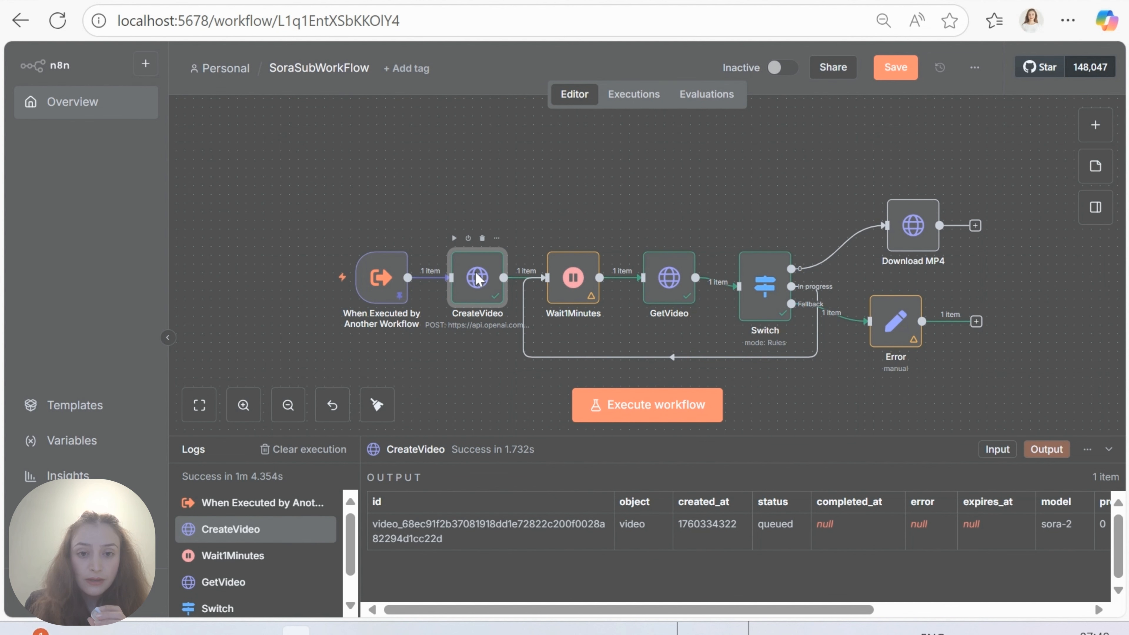
{"action": "double_click", "coordinate": [477, 280]}
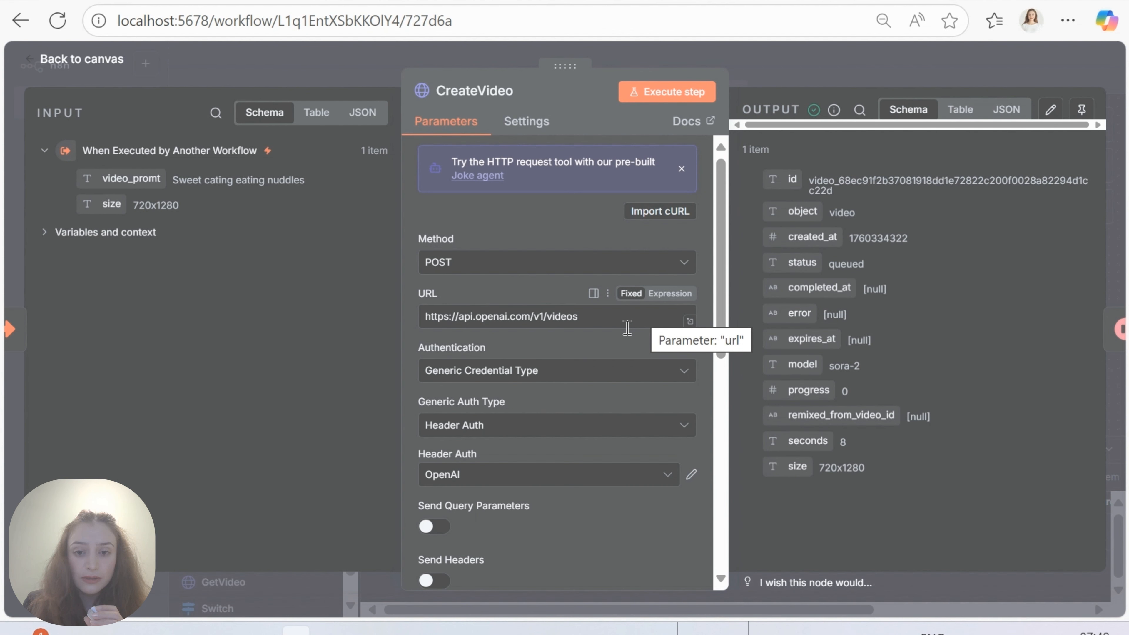
{"action": "left_click", "coordinate": [605, 1]}
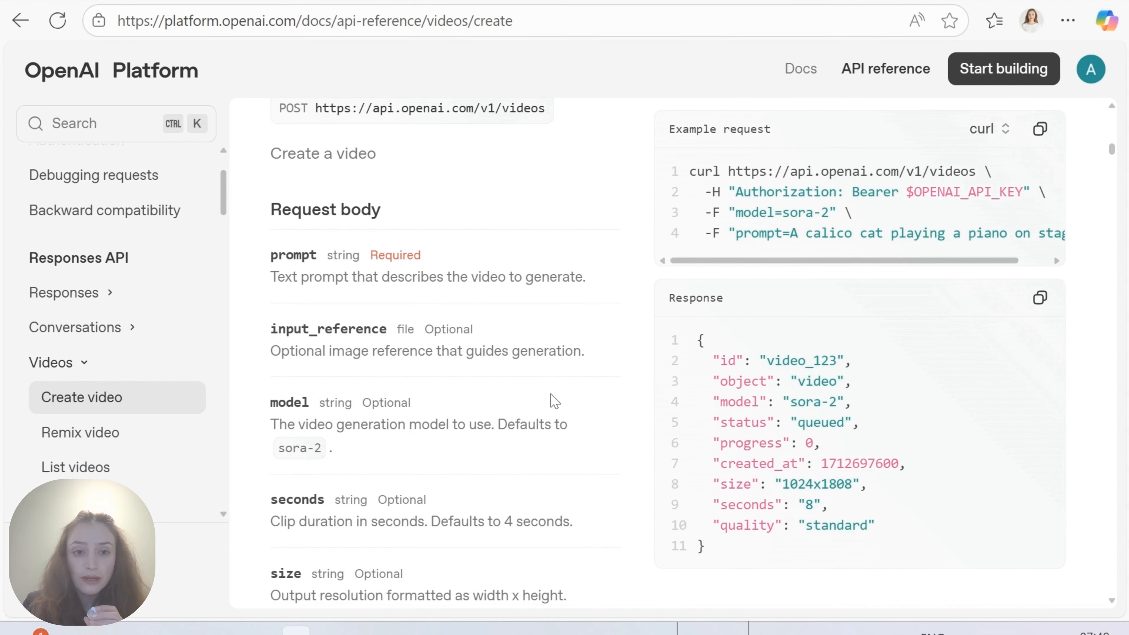
Highlight the Create video endpoint's URL and POST method, copy the example curl request, and return to the CreateVideo node
{"action": "scroll", "coordinate": [491, 393], "scroll_direction": "up", "scroll_amount": 4}
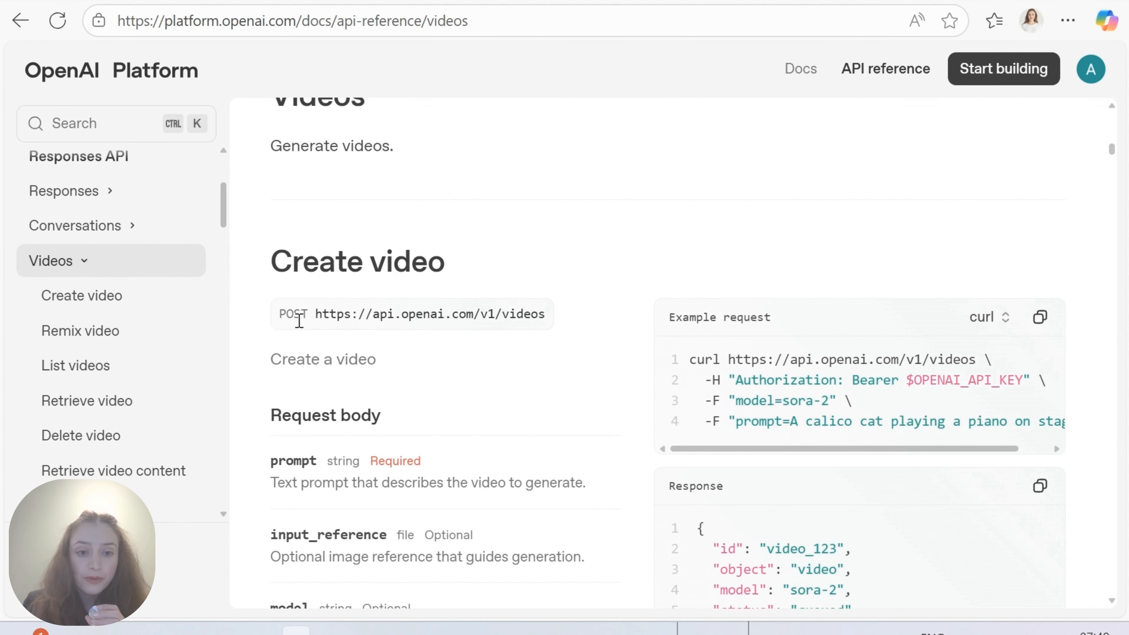
{"action": "left_click_drag", "start_coordinate": [318, 314], "coordinate": [548, 315]}
{"action": "double_click", "coordinate": [293, 314]}
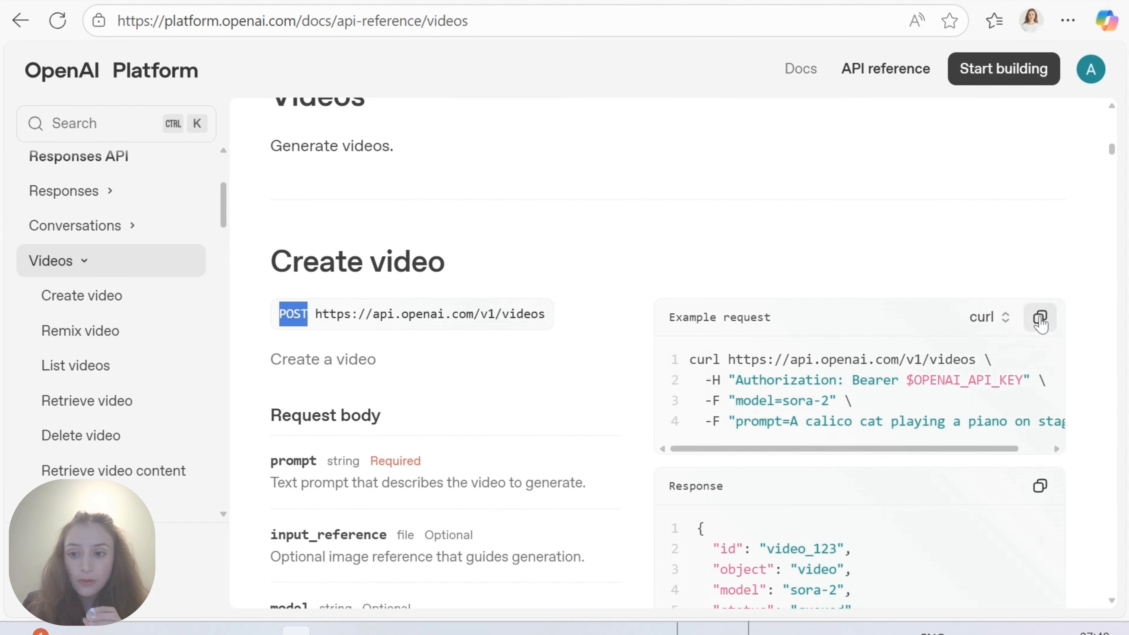
{"action": "left_click", "coordinate": [1040, 324]}
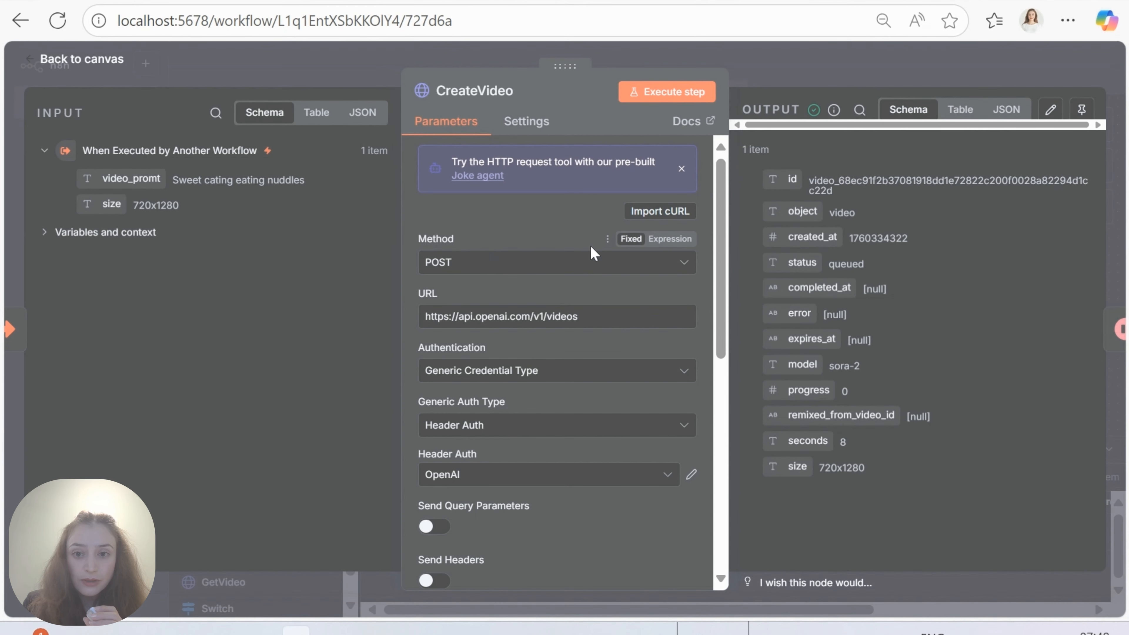
View the CreateVideo node's cURL import dialog without importing anything, and review the node's authentication and body settings
{"action": "left_click", "coordinate": [662, 211]}
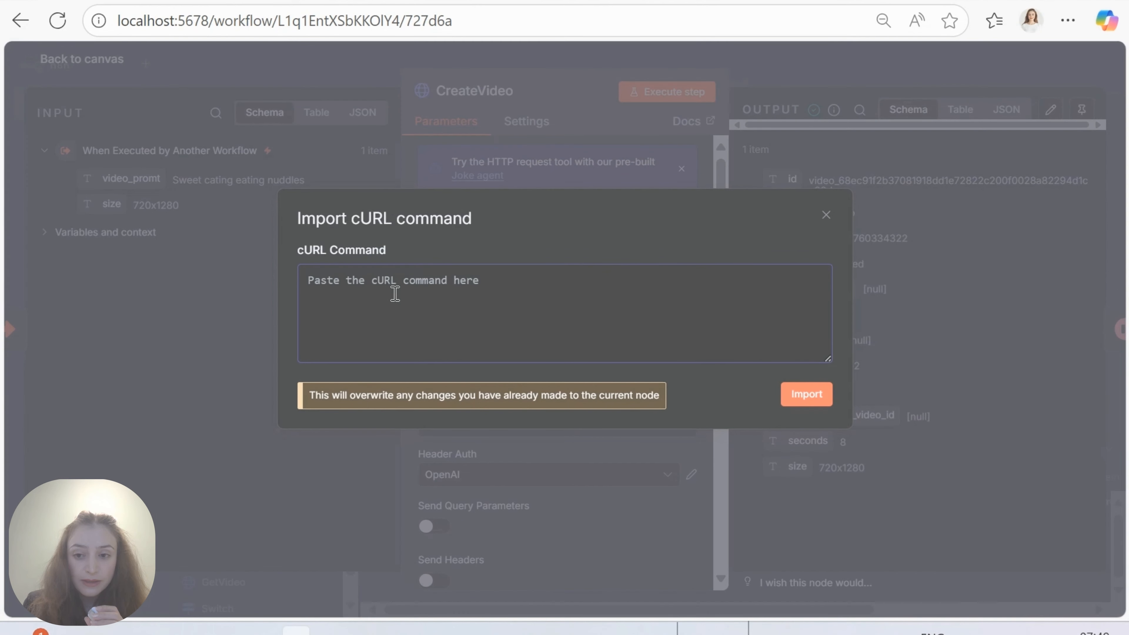
{"action": "left_click", "coordinate": [827, 217]}
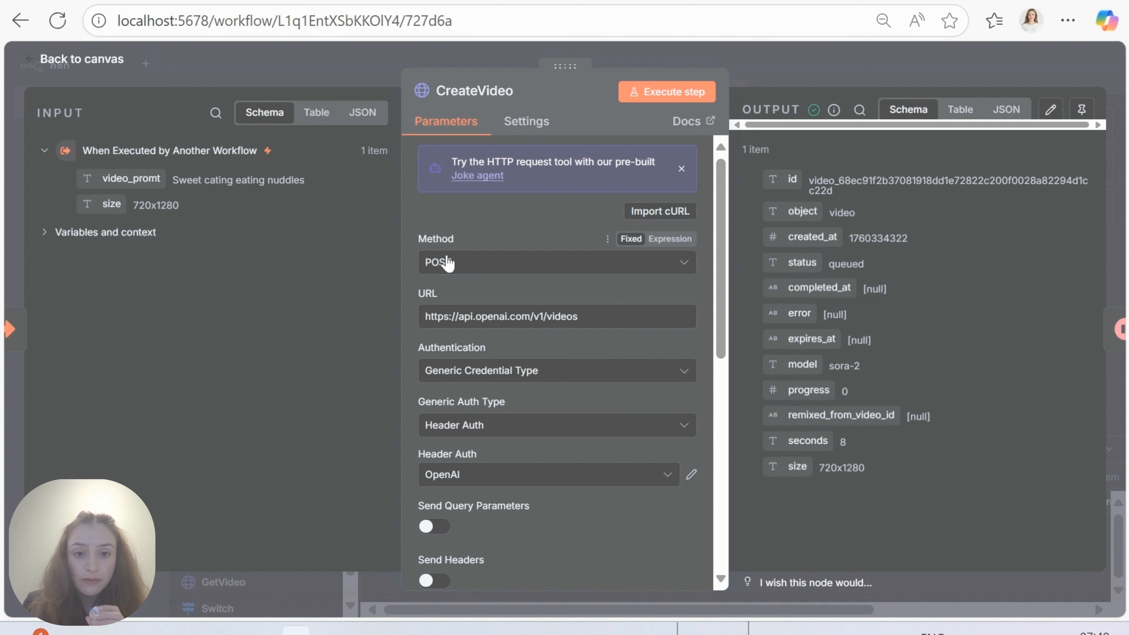
{"action": "scroll", "coordinate": [467, 312], "scroll_direction": "down", "scroll_amount": 2}
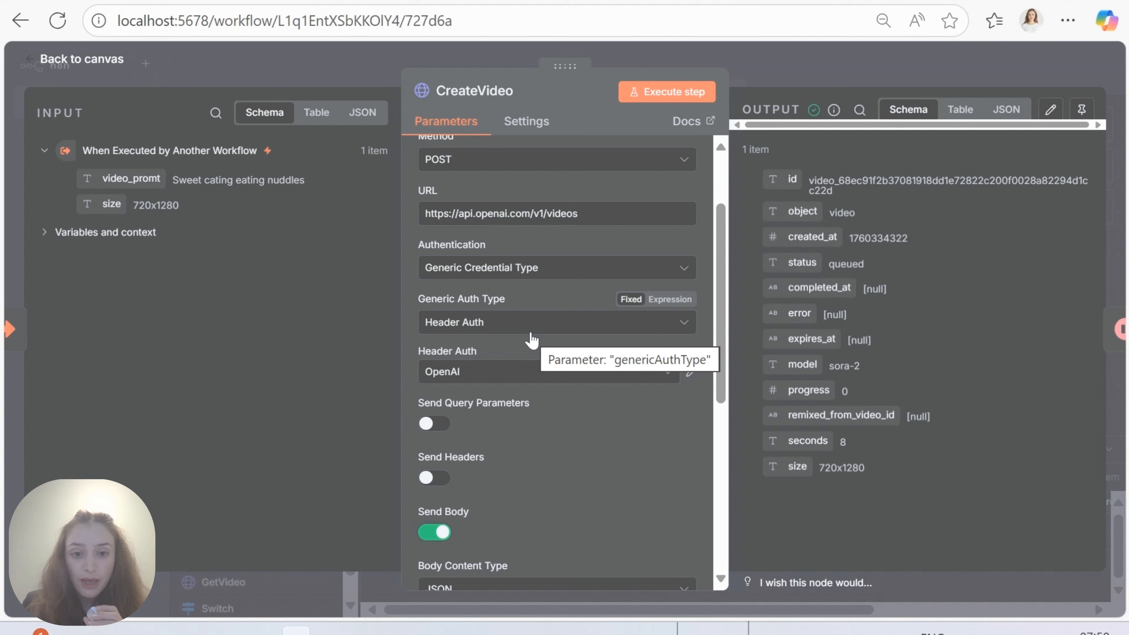
{"action": "scroll", "coordinate": [532, 340], "scroll_direction": "down", "scroll_amount": 2}
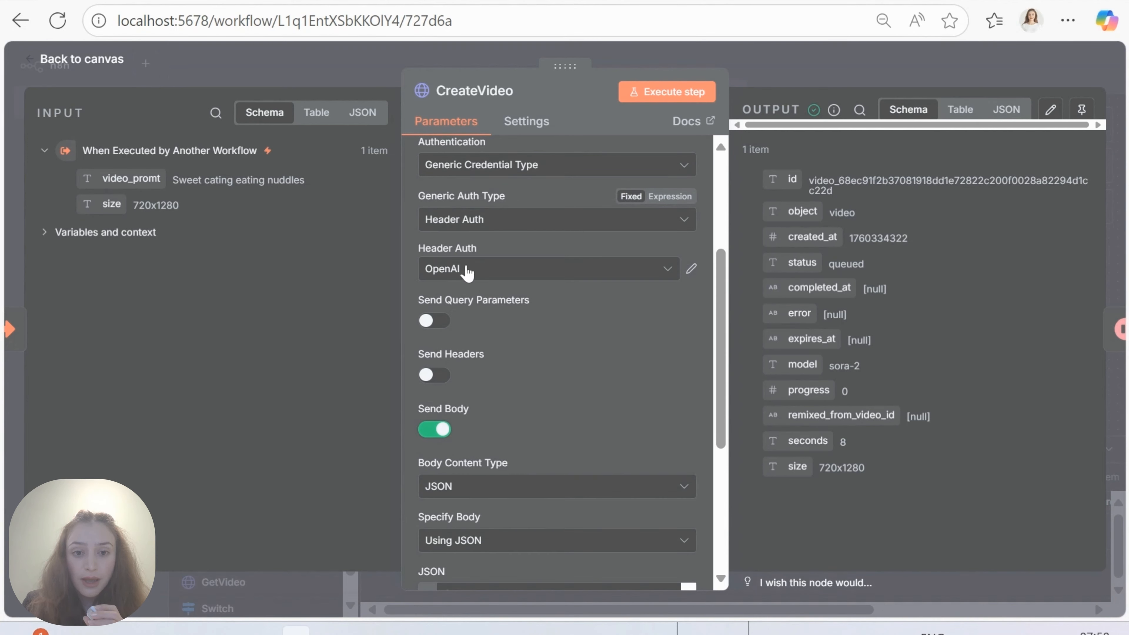
Open the node's OpenAI Header Auth credential, and look up an authorization header example in the OpenAI videos API reference
{"action": "left_click", "coordinate": [691, 270]}
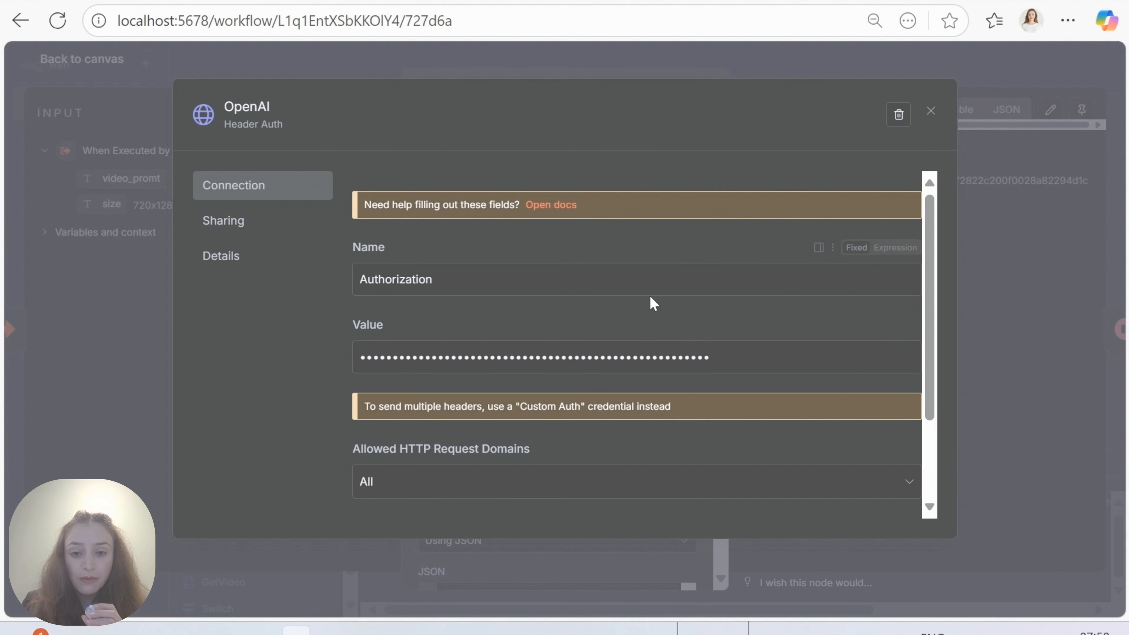
{"action": "scroll", "coordinate": [650, 302], "scroll_direction": "down", "scroll_amount": 2}
{"action": "scroll", "coordinate": [650, 302], "scroll_direction": "up", "scroll_amount": 2}
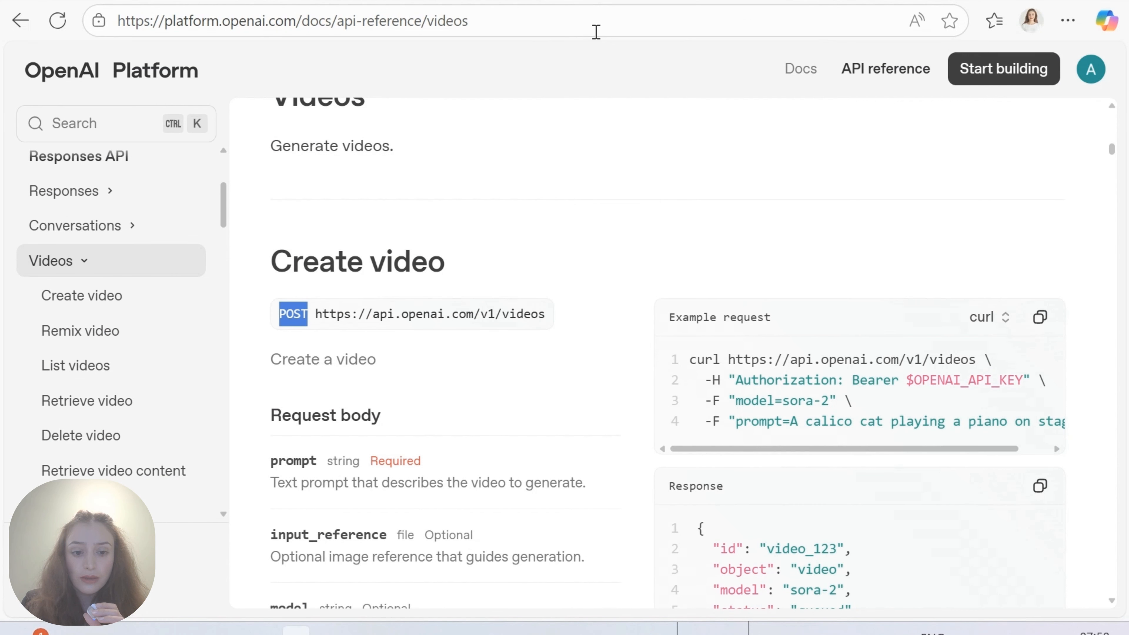
{"action": "scroll", "coordinate": [461, 396], "scroll_direction": "down", "scroll_amount": 2}
{"action": "scroll", "coordinate": [542, 377], "scroll_direction": "down", "scroll_amount": 8}
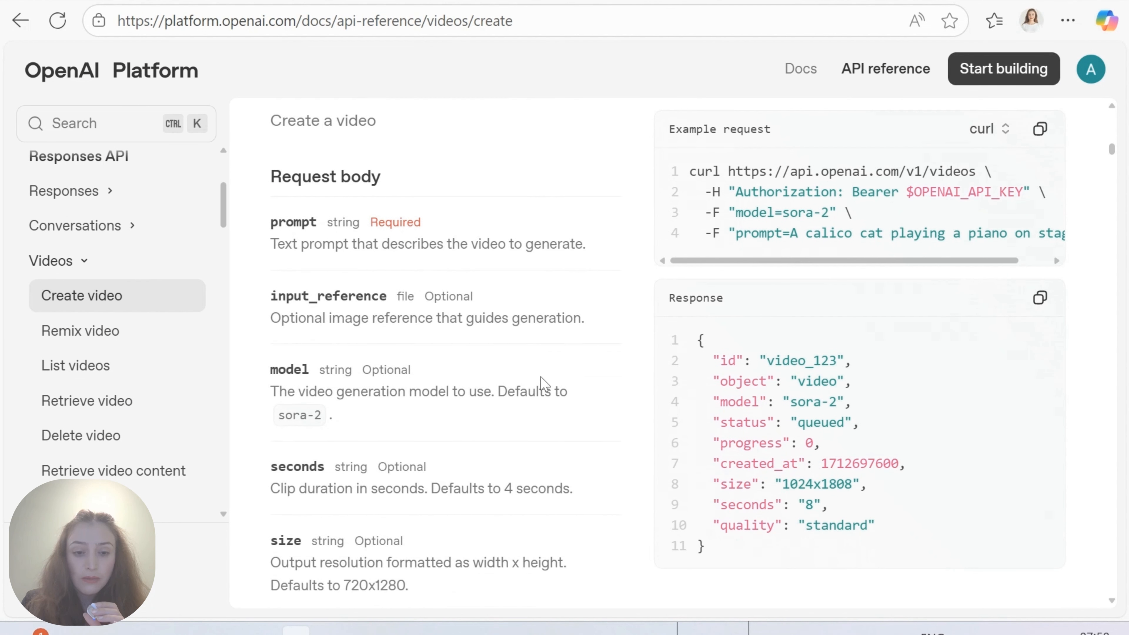
{"action": "scroll", "coordinate": [544, 381], "scroll_direction": "down", "scroll_amount": 5}
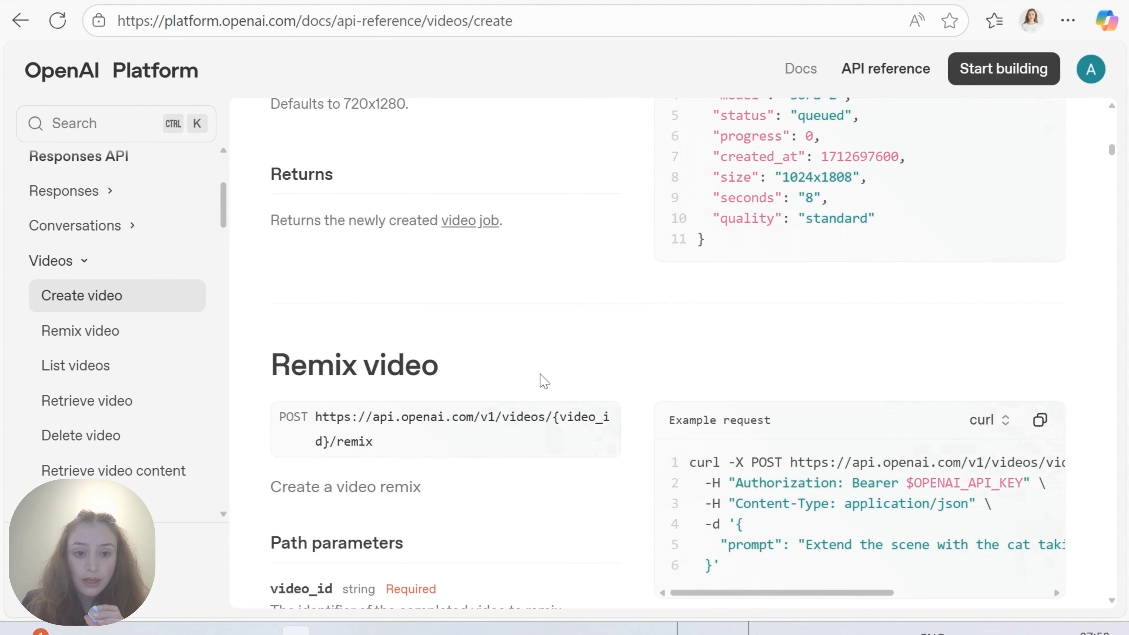
{"action": "scroll", "coordinate": [544, 381], "scroll_direction": "down", "scroll_amount": 2}
{"action": "scroll", "coordinate": [543, 381], "scroll_direction": "down", "scroll_amount": 2}
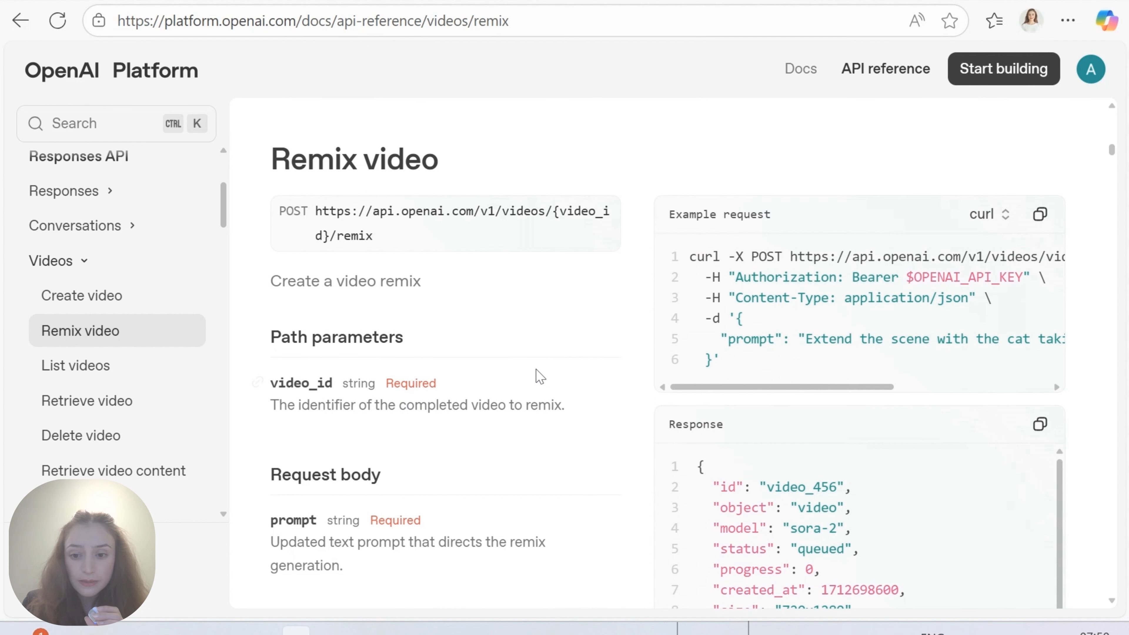
{"action": "scroll", "coordinate": [540, 376], "scroll_direction": "down", "scroll_amount": 14}
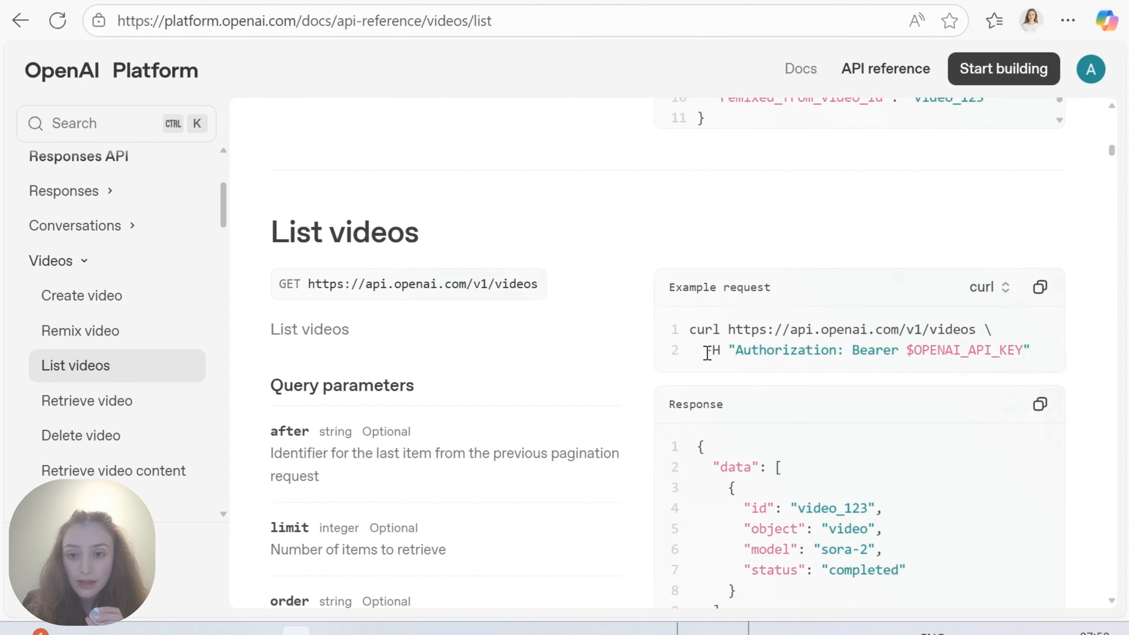
Highlight "Bearer $OPENAI_API_KEY" in the List videos example request and compare it with the Header Auth credential's Name and Value fields
{"action": "left_click_drag", "start_coordinate": [706, 354], "coordinate": [899, 352]}
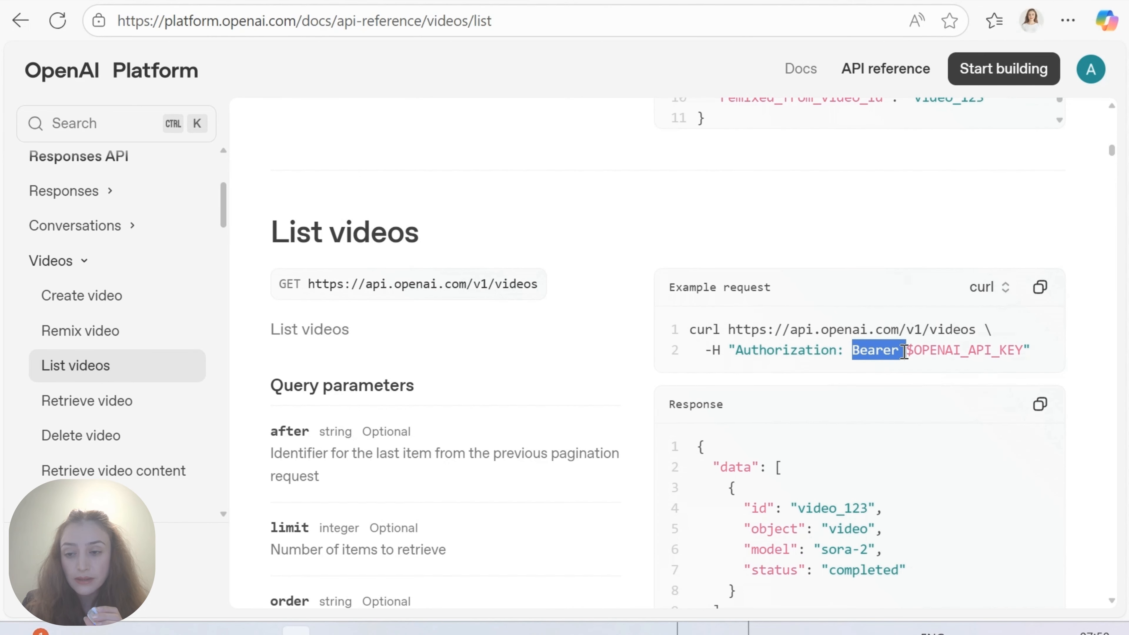
{"action": "left_click_drag", "start_coordinate": [1027, 352], "coordinate": [857, 351]}
{"action": "left_click", "coordinate": [857, 351]}
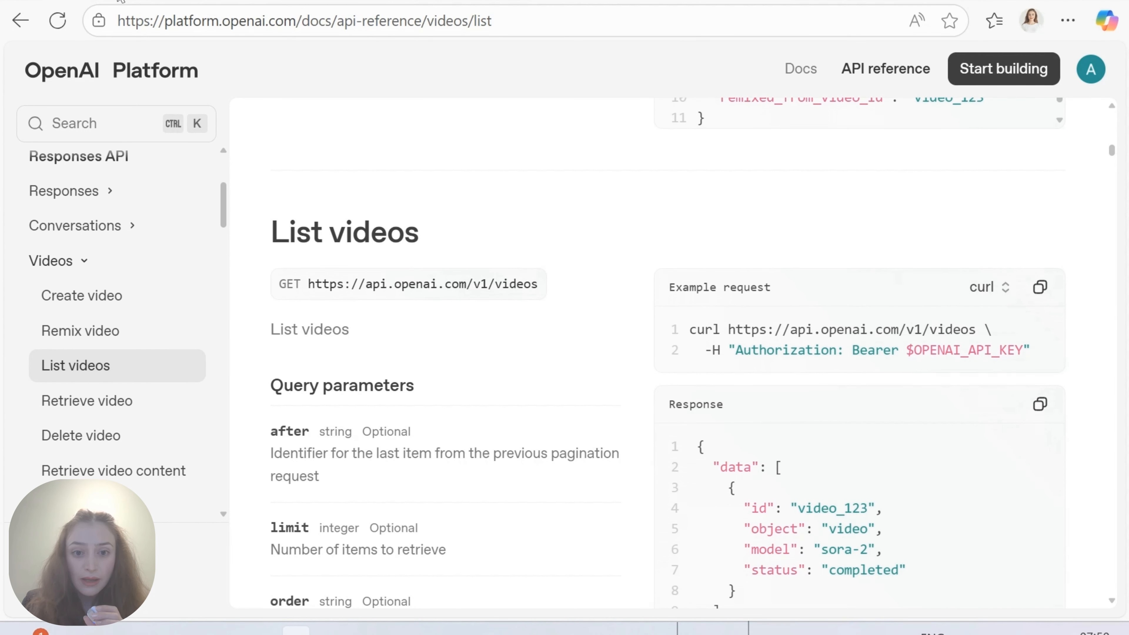
{"action": "left_click", "coordinate": [119, 1]}
{"action": "scroll", "coordinate": [385, 327], "scroll_direction": "up", "scroll_amount": 3}
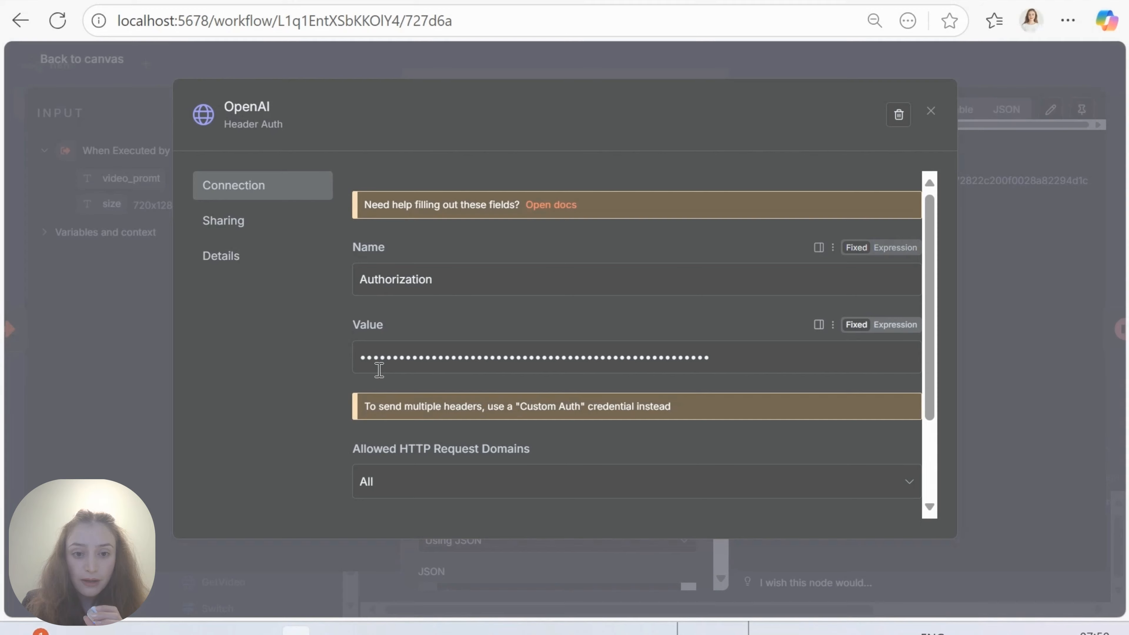
{"action": "left_click", "coordinate": [590, 5]}
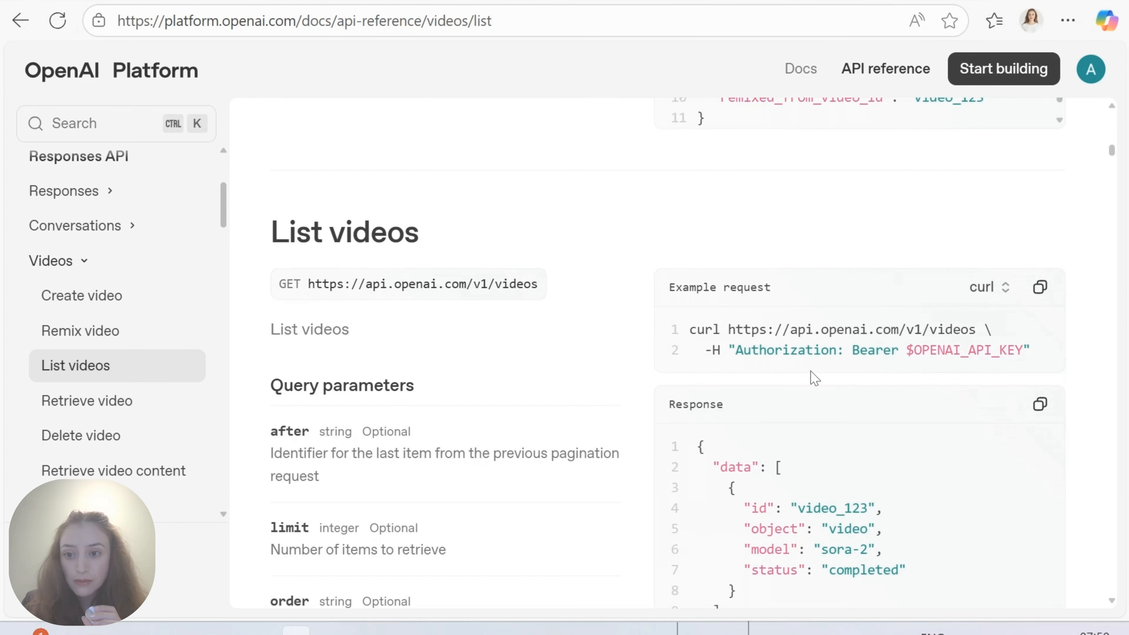
{"action": "left_click_drag", "start_coordinate": [846, 350], "coordinate": [1023, 349]}
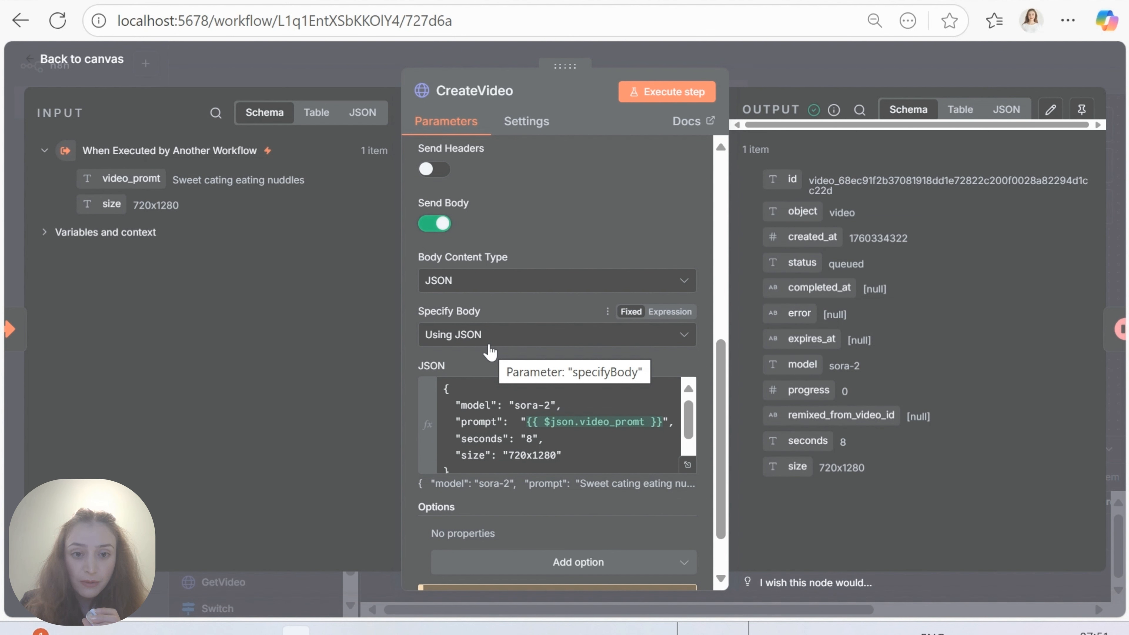
Replace the quoted size value in the CreateVideo node's JSON body with the input expression {{ $json.size }}, and return to the canvas
{"action": "scroll", "coordinate": [506, 318], "scroll_direction": "down", "scroll_amount": 1}
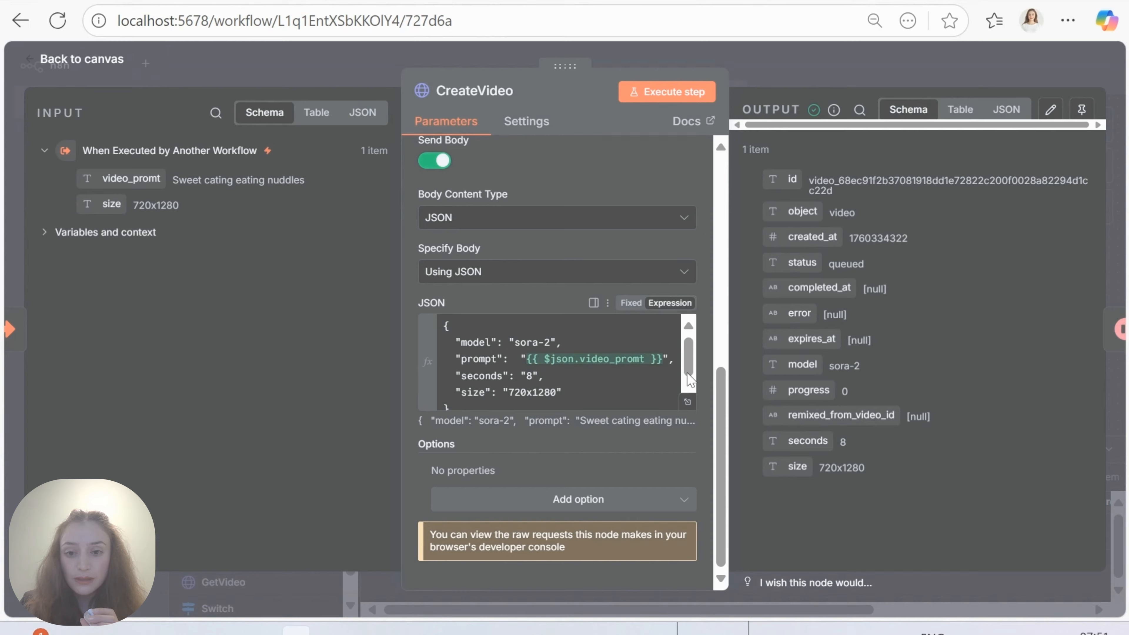
{"action": "scroll", "coordinate": [600, 369], "scroll_direction": "down", "scroll_amount": 1}
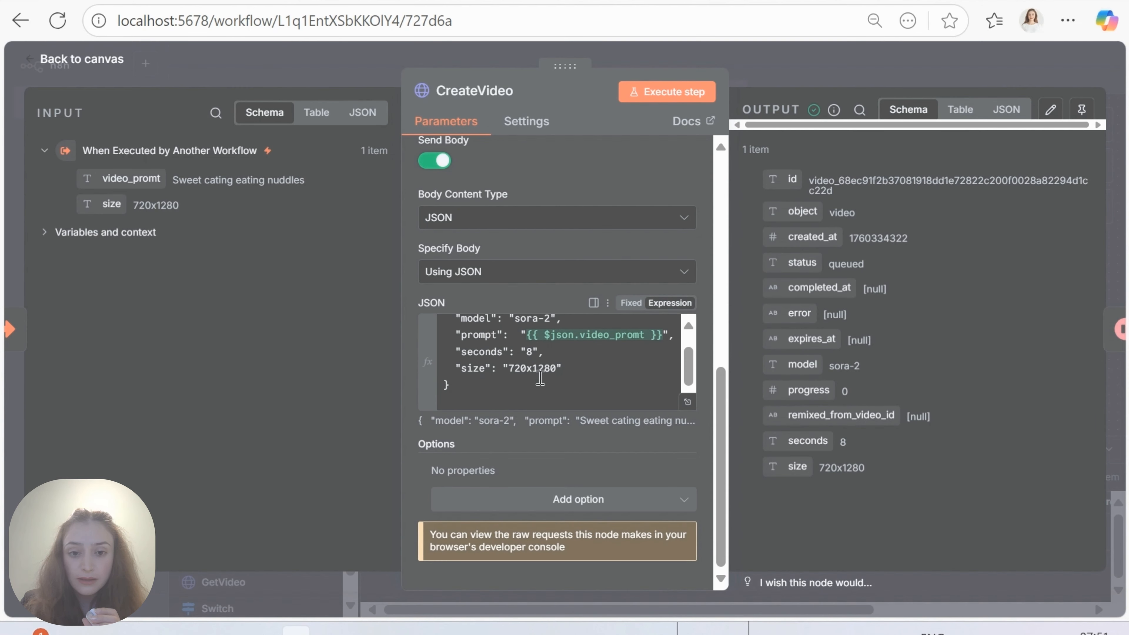
{"action": "left_click_drag", "start_coordinate": [509, 369], "coordinate": [547, 373]}
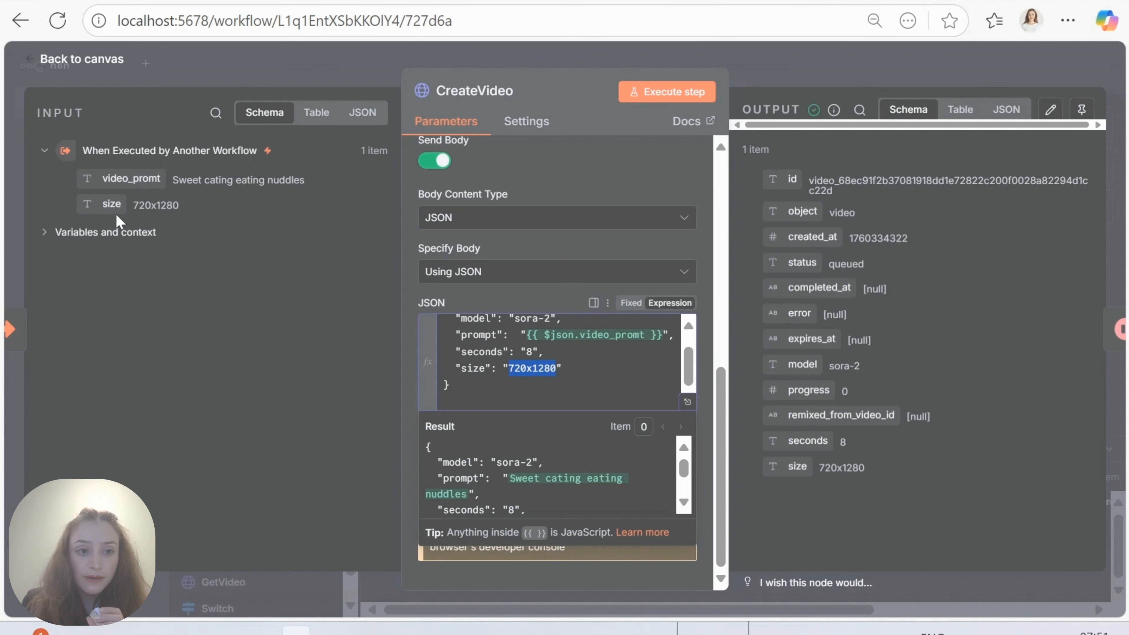
{"action": "left_click_drag", "start_coordinate": [112, 204], "coordinate": [578, 371]}
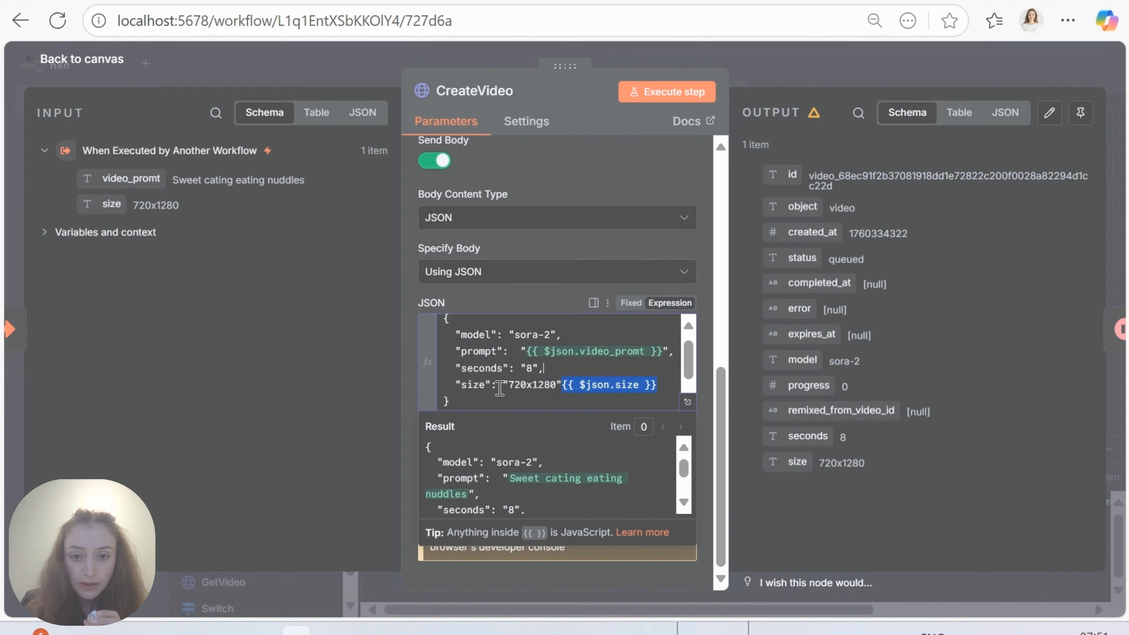
{"action": "left_click_drag", "start_coordinate": [502, 389], "coordinate": [554, 388]}
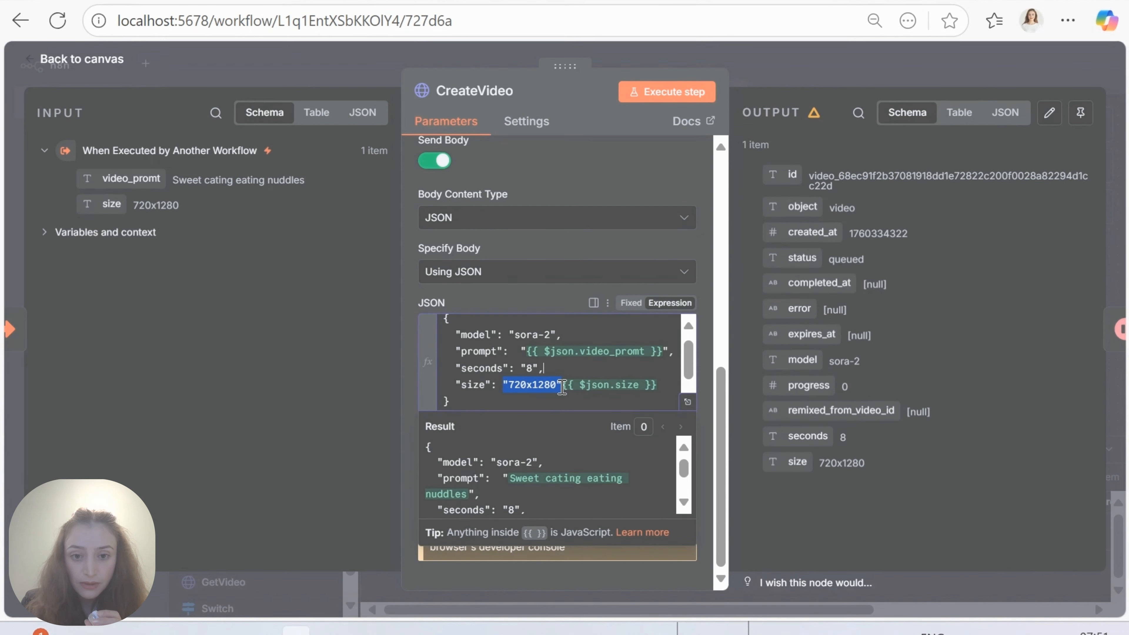
{"action": "key", "text": "BackSpace"}
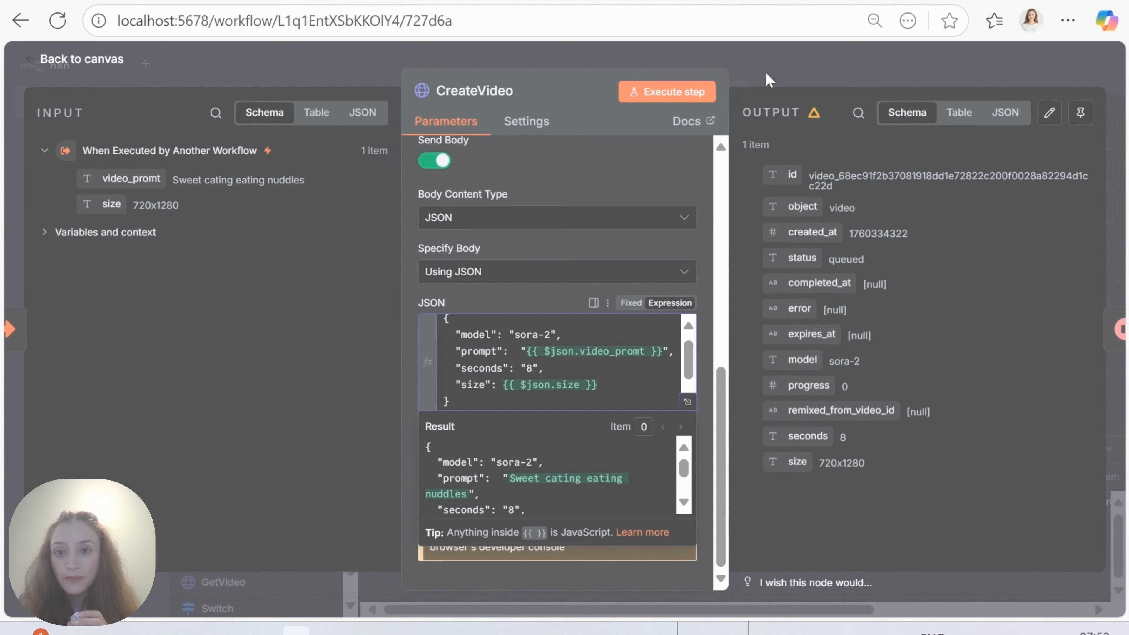
{"action": "left_click", "coordinate": [765, 61]}
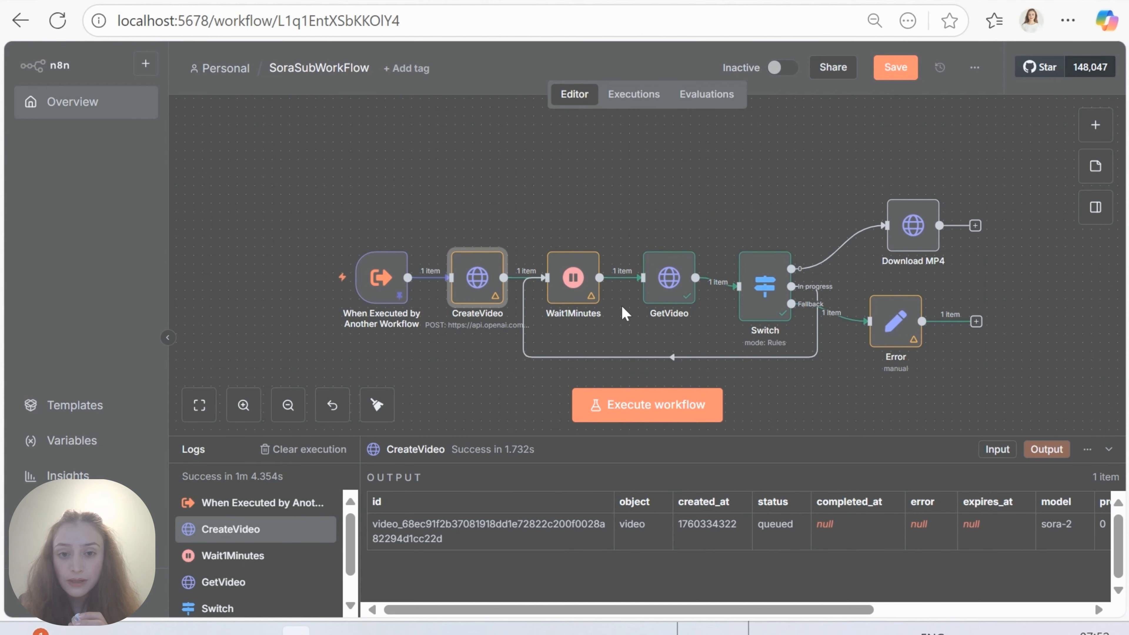
Review the Wait1Minutes node's time interval settings and the GetVideo node's request parameters
{"action": "mouse_move", "coordinate": [574, 287]}
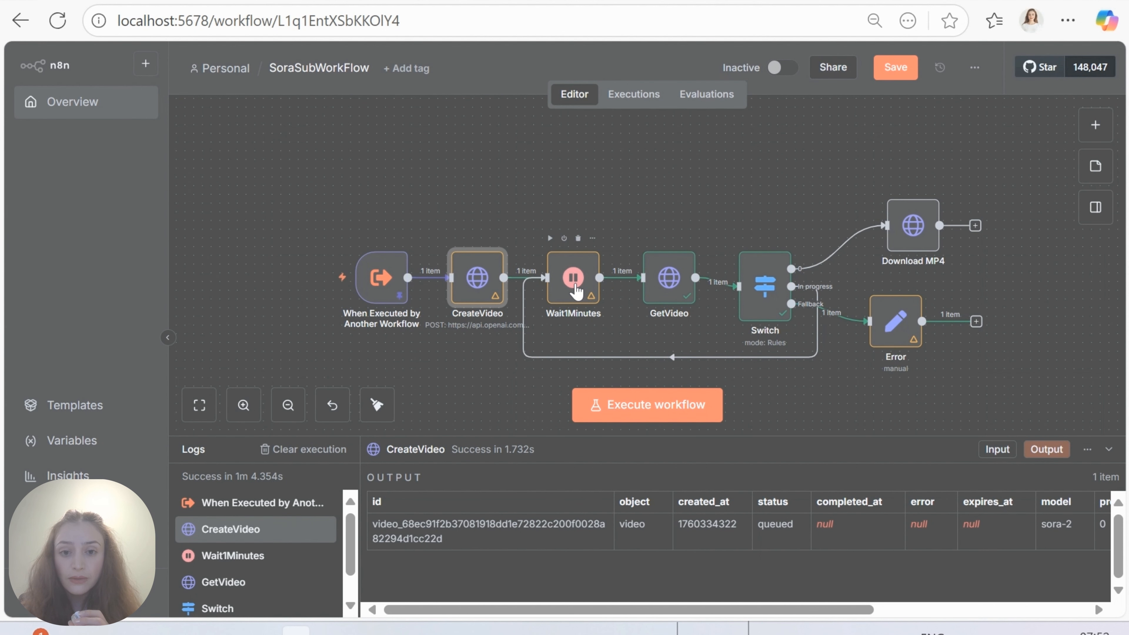
{"action": "double_click", "coordinate": [575, 288]}
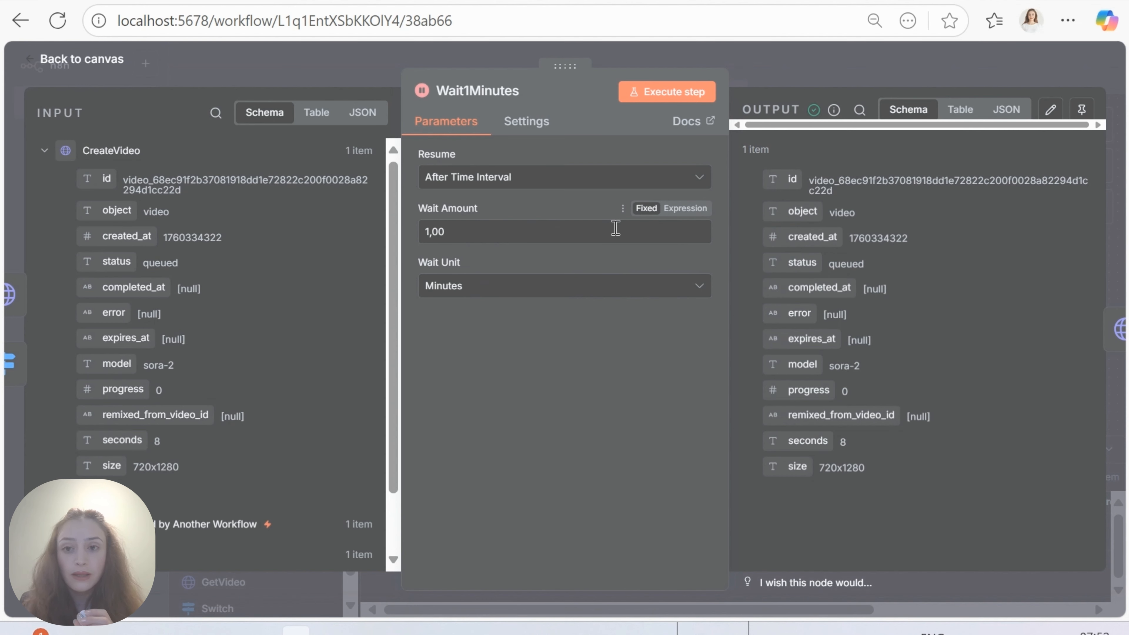
{"action": "left_click", "coordinate": [792, 63]}
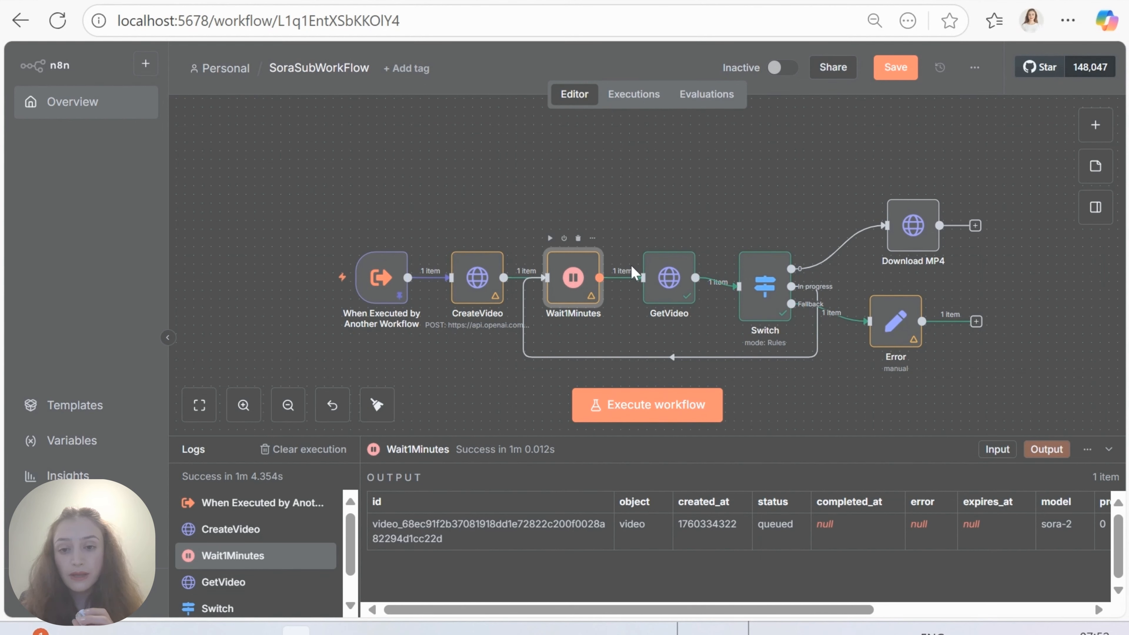
{"action": "double_click", "coordinate": [668, 275]}
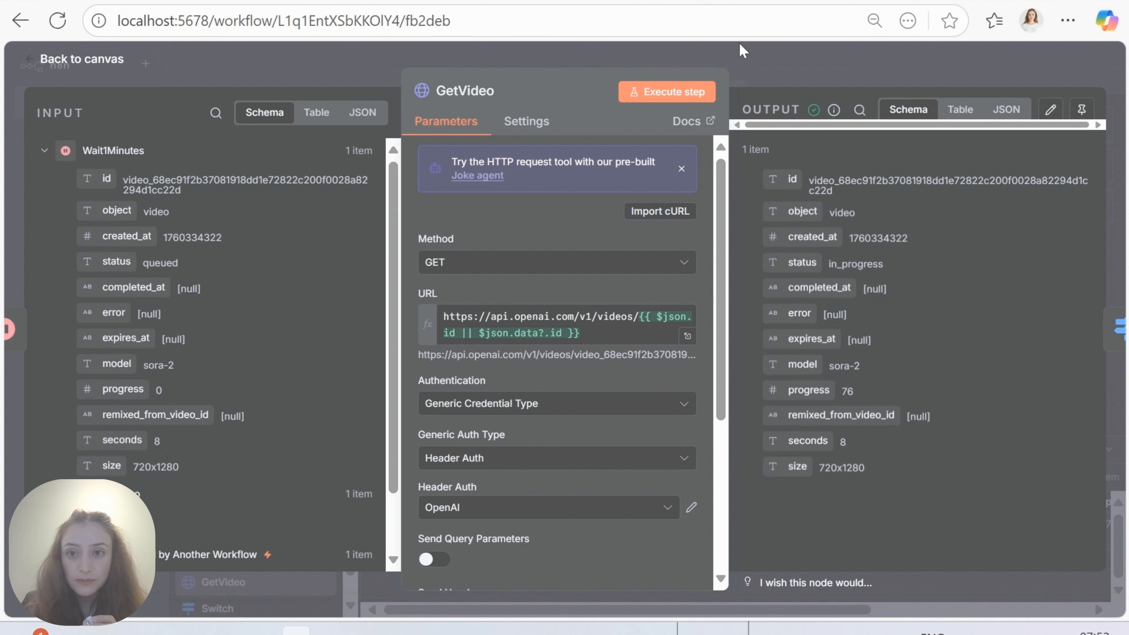
{"action": "left_click", "coordinate": [762, 56]}
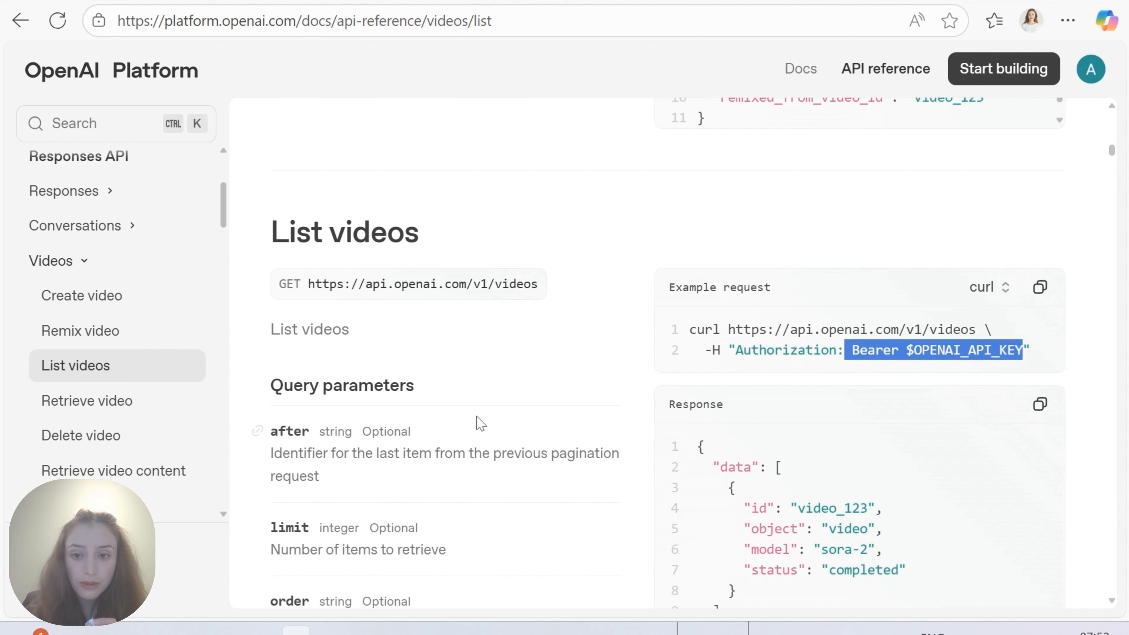
Find the Retrieve video endpoint in the OpenAI API reference and highlight its GET URL and {video_id} path parameter
{"action": "scroll", "coordinate": [595, 217], "scroll_direction": "down", "scroll_amount": 10}
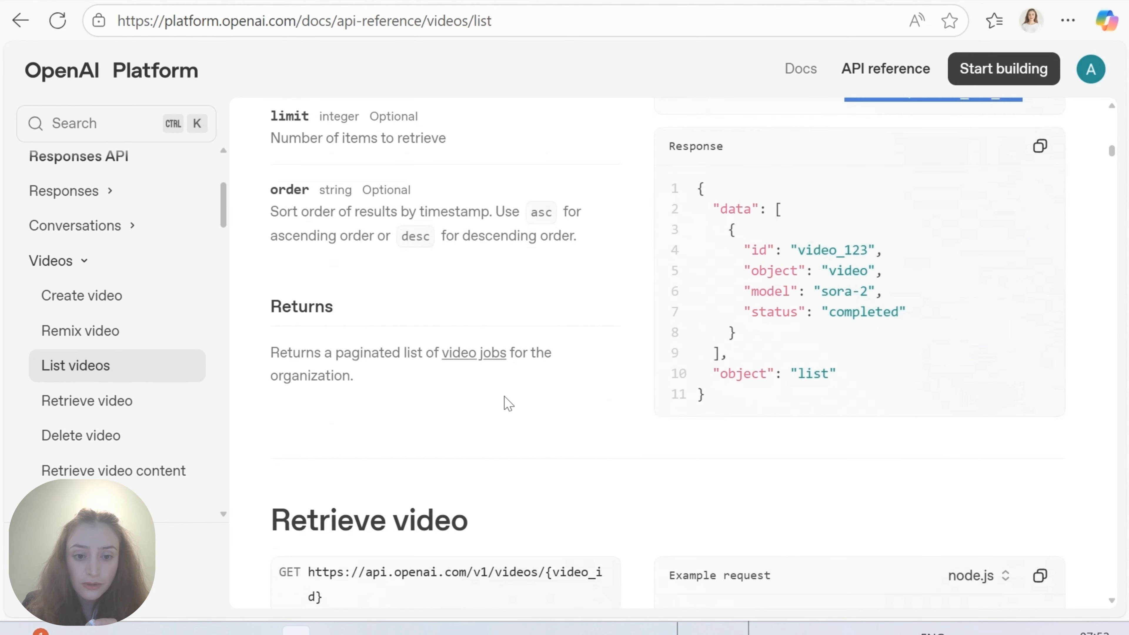
{"action": "scroll", "coordinate": [506, 403], "scroll_direction": "down", "scroll_amount": 5}
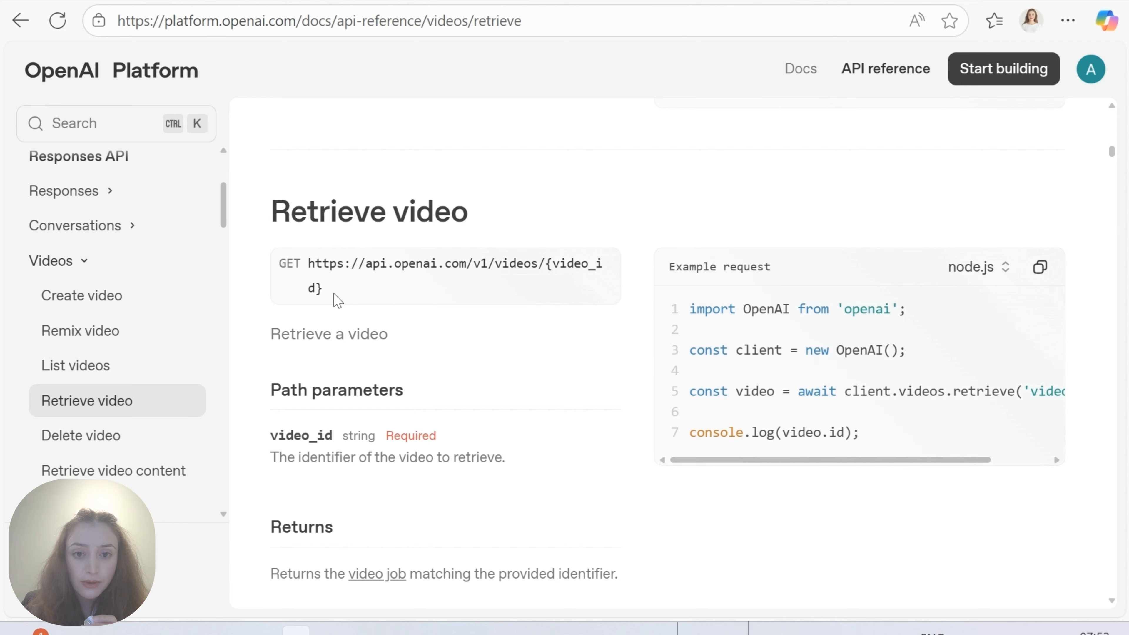
{"action": "left_click_drag", "start_coordinate": [338, 300], "coordinate": [279, 273]}
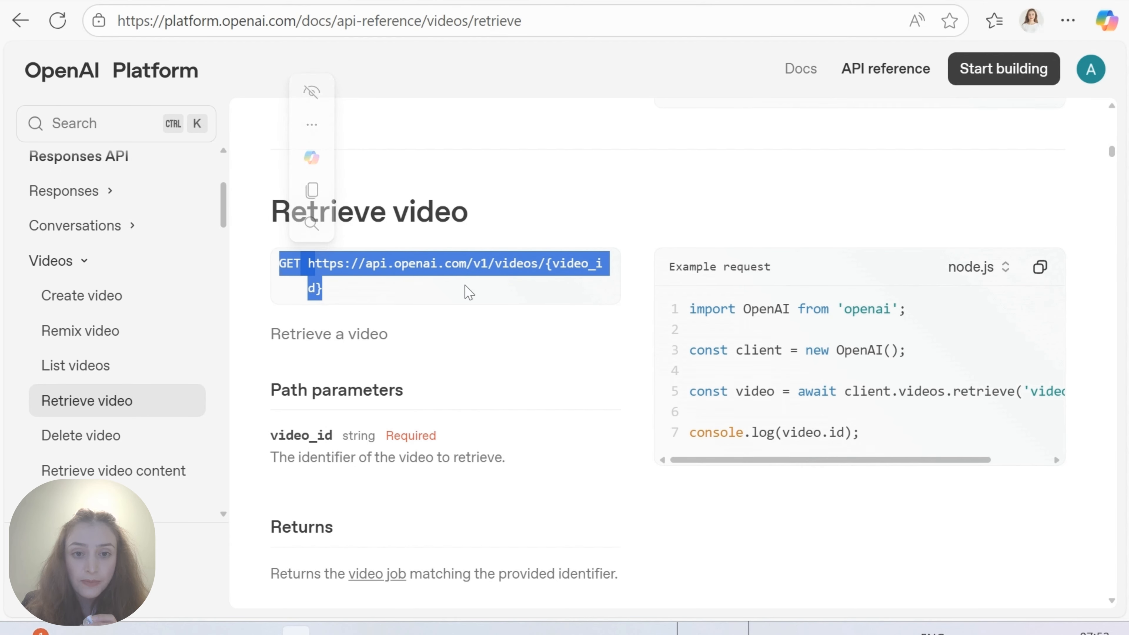
{"action": "left_click", "coordinate": [563, 266]}
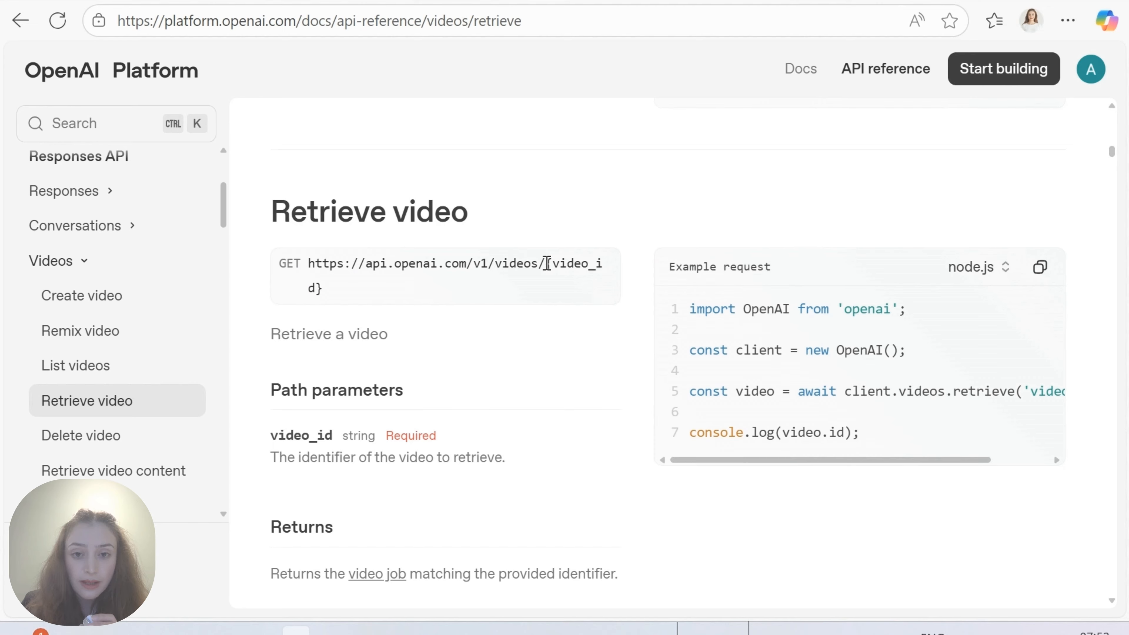
{"action": "left_click_drag", "start_coordinate": [546, 262], "coordinate": [560, 290]}
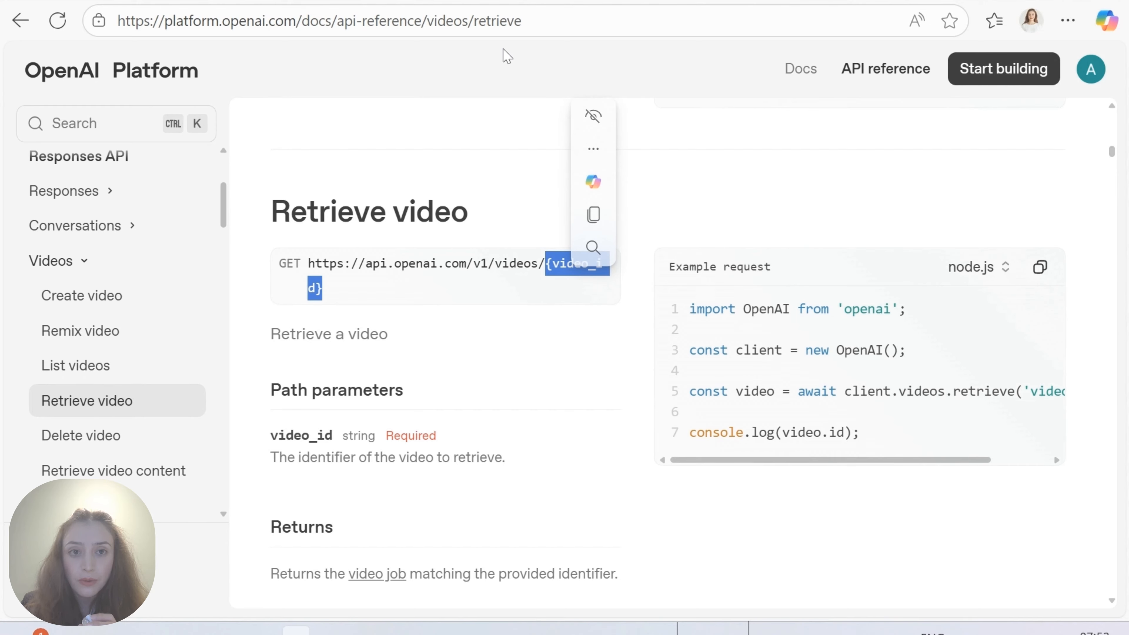
Return to SoraSubWorkFlow and examine the GetVideo node's method, URL expression and authentication settings
{"action": "left_click", "coordinate": [347, 2]}
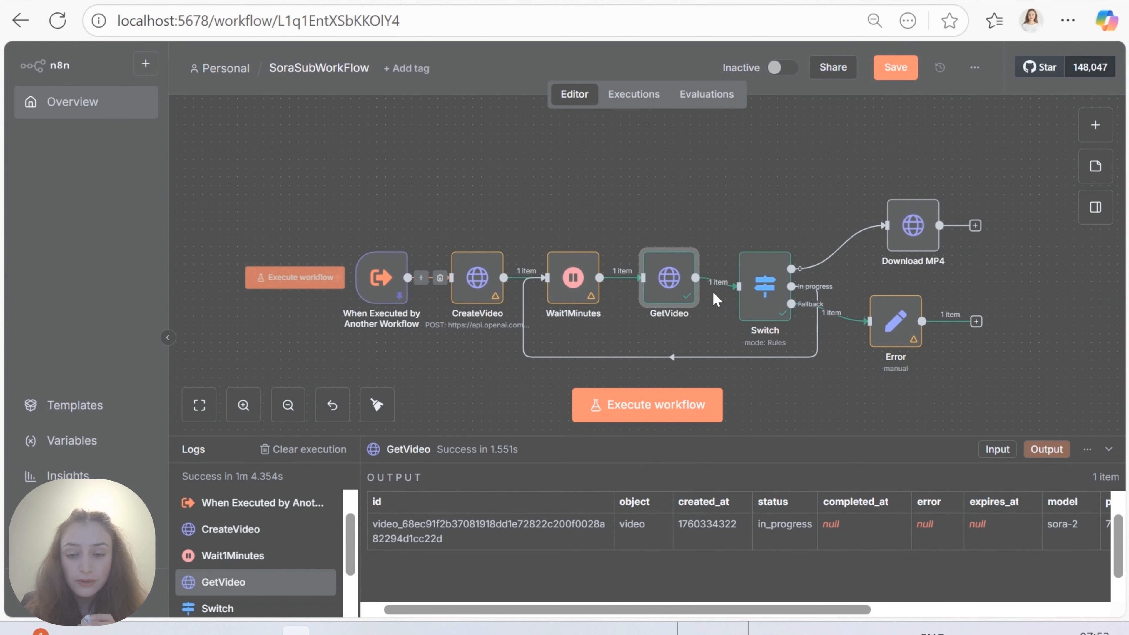
{"action": "double_click", "coordinate": [669, 280]}
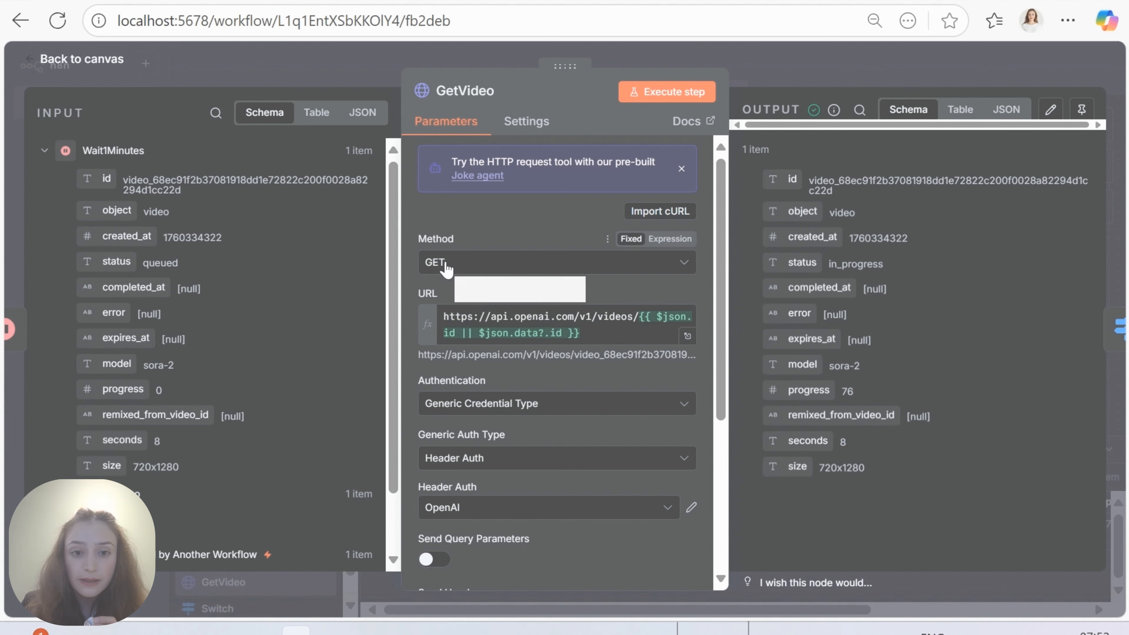
{"action": "scroll", "coordinate": [482, 258], "scroll_direction": "down", "scroll_amount": 3}
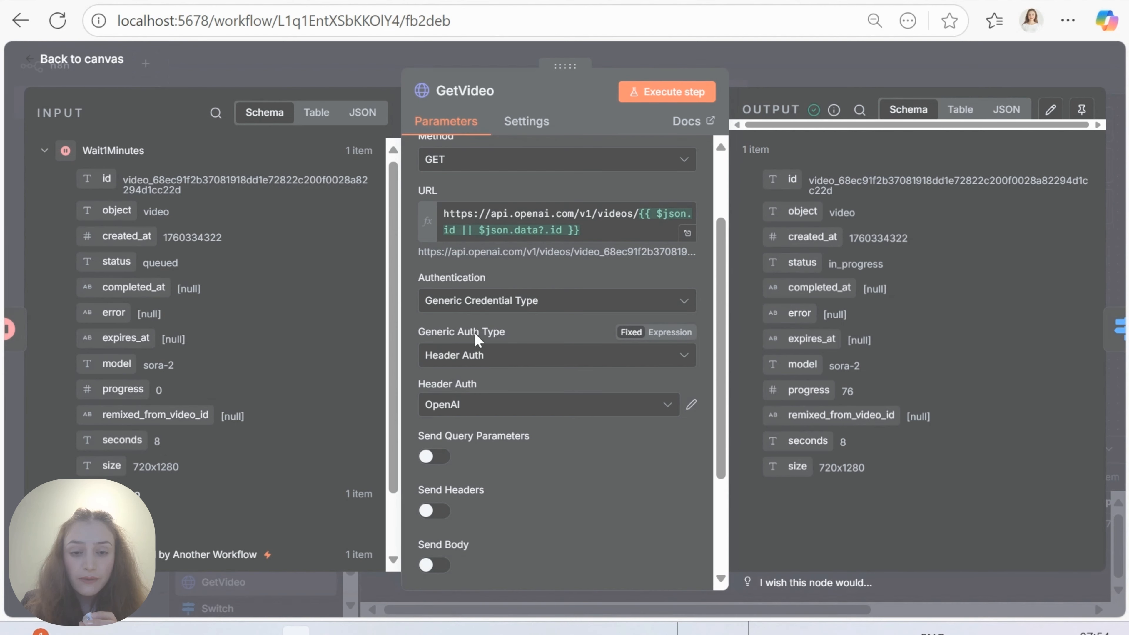
Check the GetVideo node's query, header, body and option settings, and return to the canvas
{"action": "scroll", "coordinate": [533, 341], "scroll_direction": "down", "scroll_amount": 3}
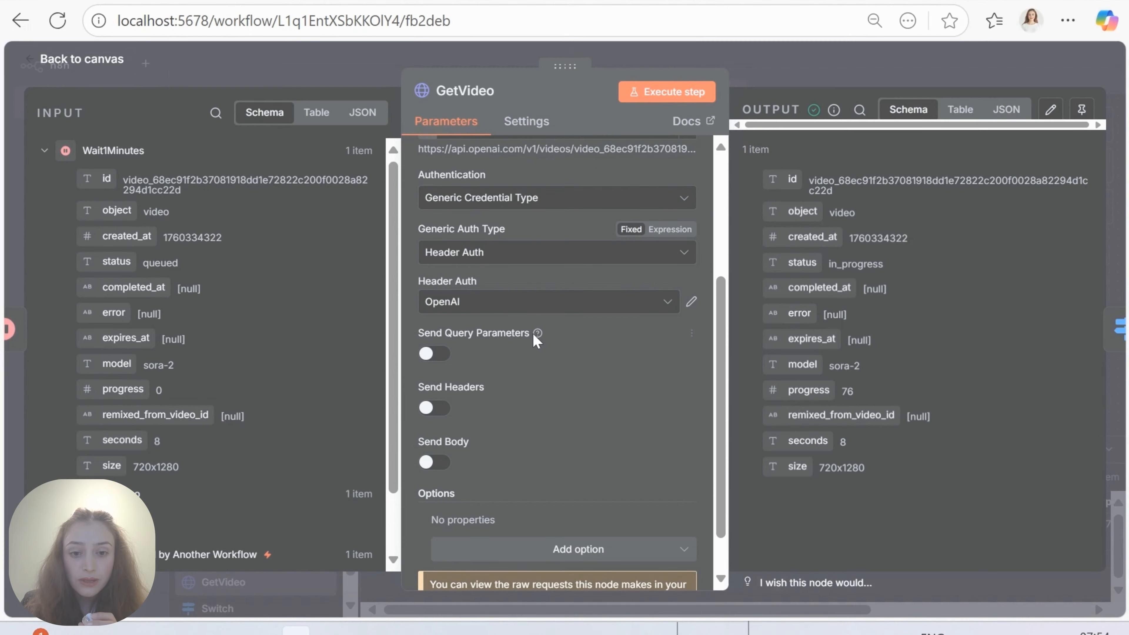
{"action": "scroll", "coordinate": [533, 335], "scroll_direction": "up", "scroll_amount": 5}
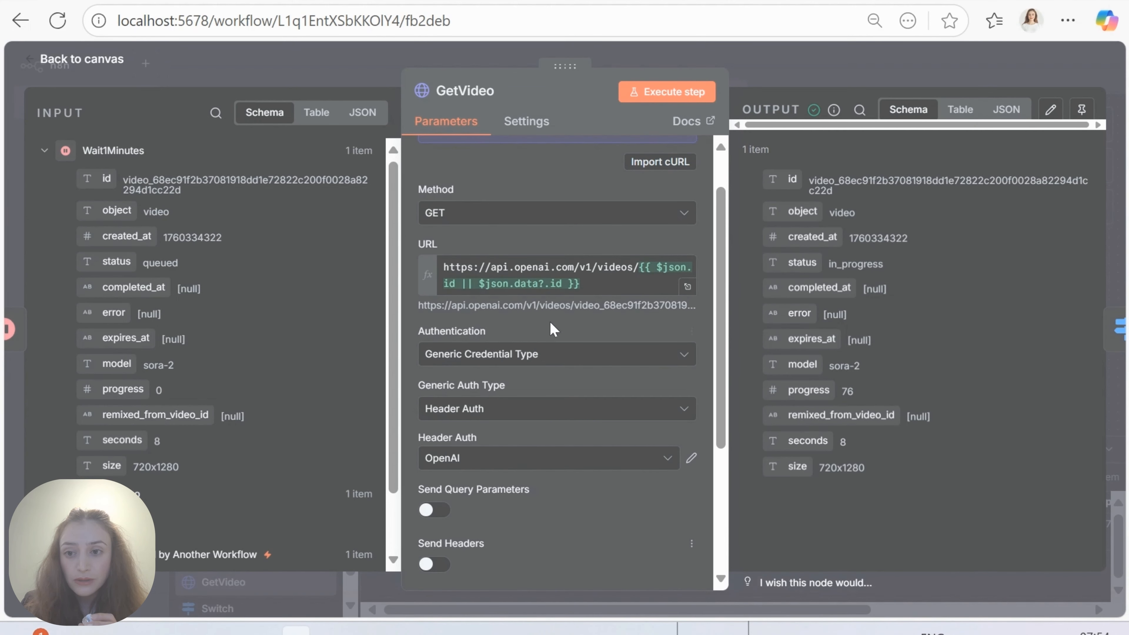
{"action": "left_click", "coordinate": [783, 70]}
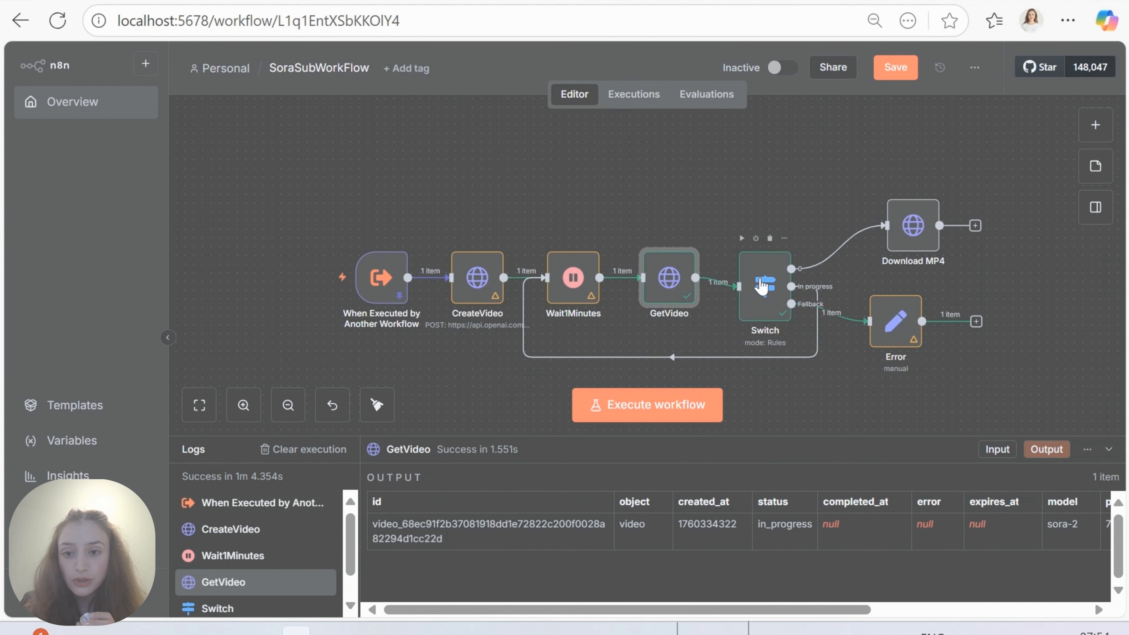
Review the Switch node's routing rules, highlighting the second rule's comparison value, check its fallback output option, and return to the canvas
{"action": "double_click", "coordinate": [761, 283]}
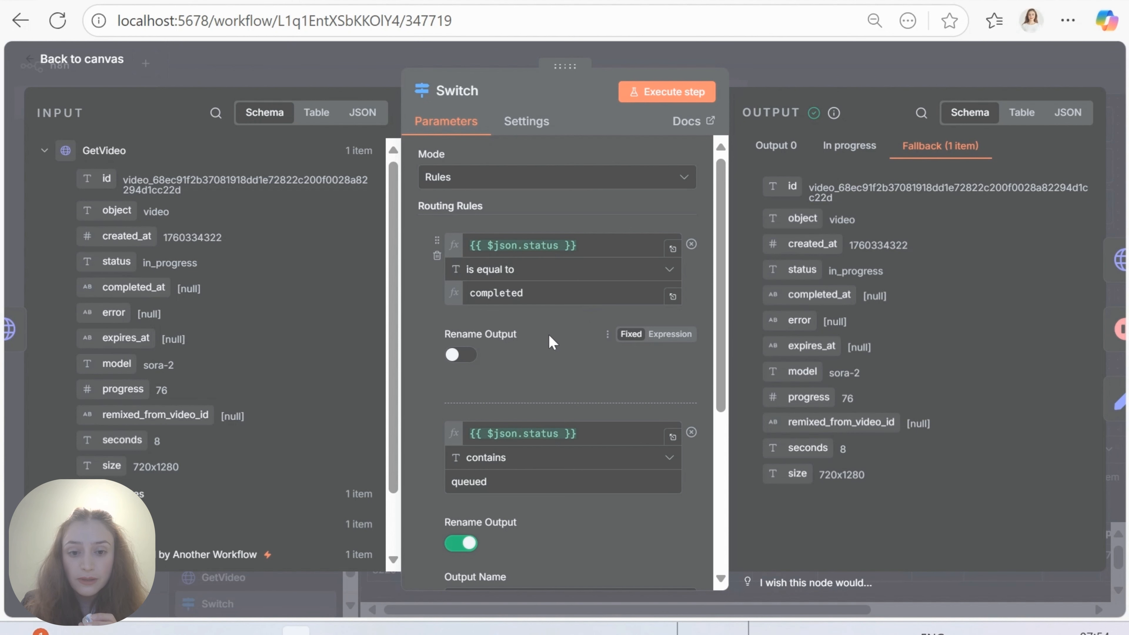
{"action": "scroll", "coordinate": [542, 293], "scroll_direction": "down", "scroll_amount": 2}
{"action": "left_click", "coordinate": [490, 381]}
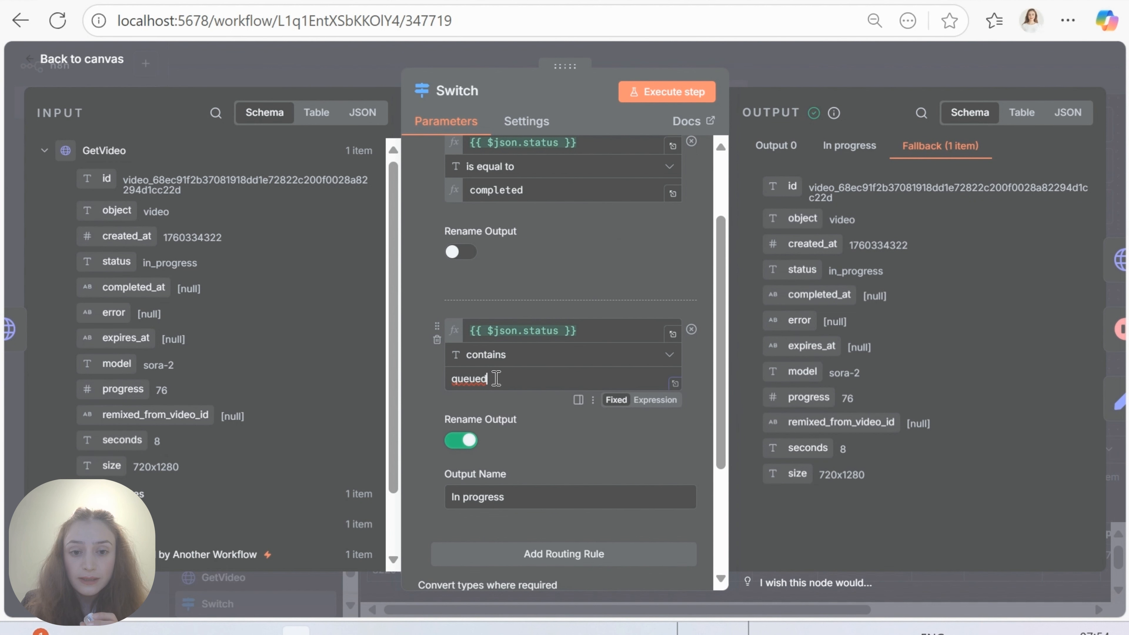
{"action": "left_click_drag", "start_coordinate": [490, 380], "coordinate": [448, 381]}
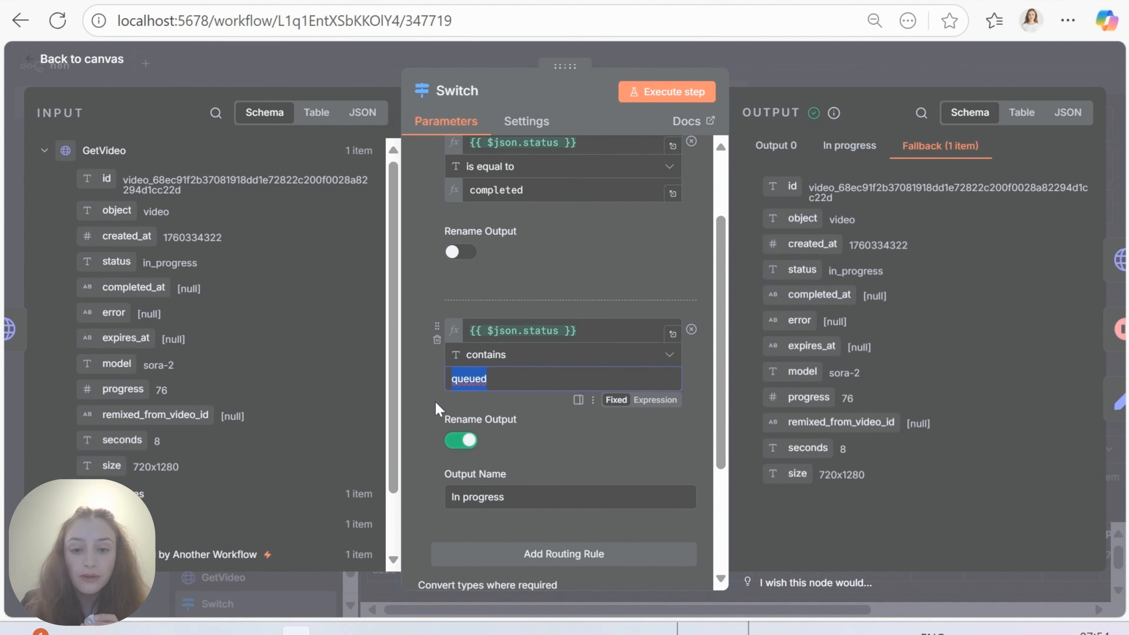
{"action": "scroll", "coordinate": [571, 381], "scroll_direction": "down", "scroll_amount": 4}
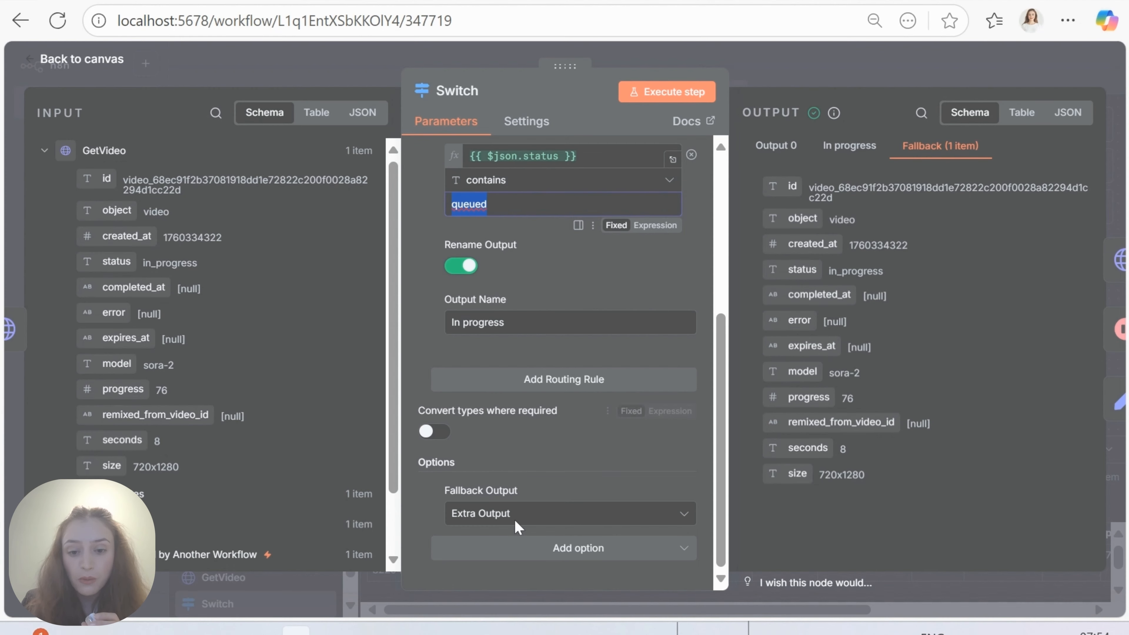
{"action": "left_click", "coordinate": [812, 66]}
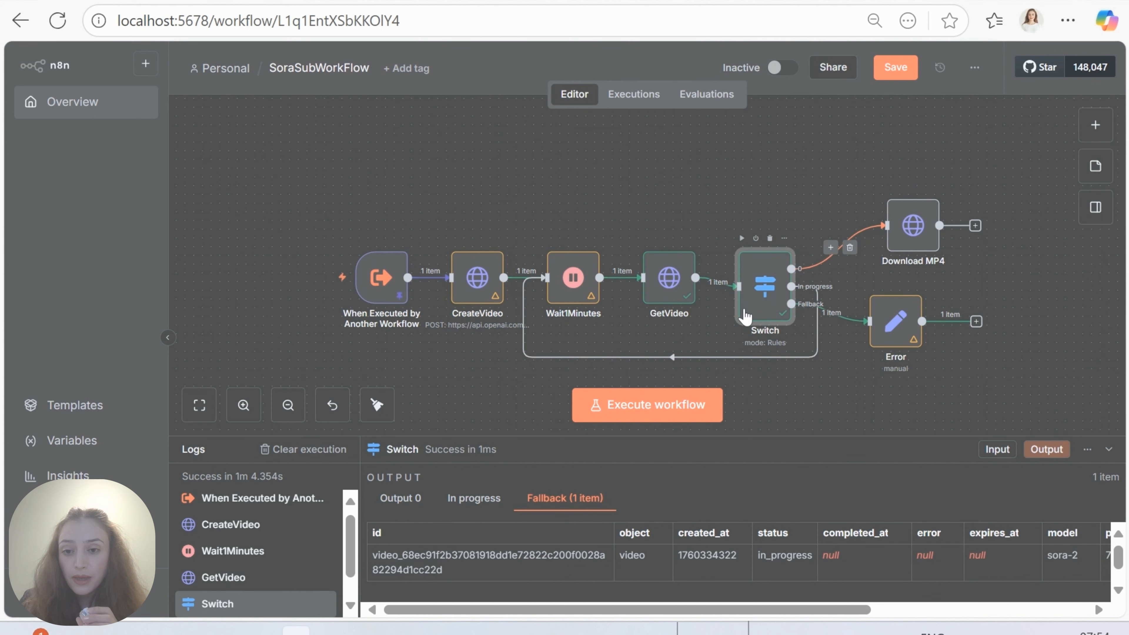
Inspect the Error node's Status field mapping and return to the canvas
{"action": "left_click", "coordinate": [892, 337]}
{"action": "double_click", "coordinate": [892, 336]}
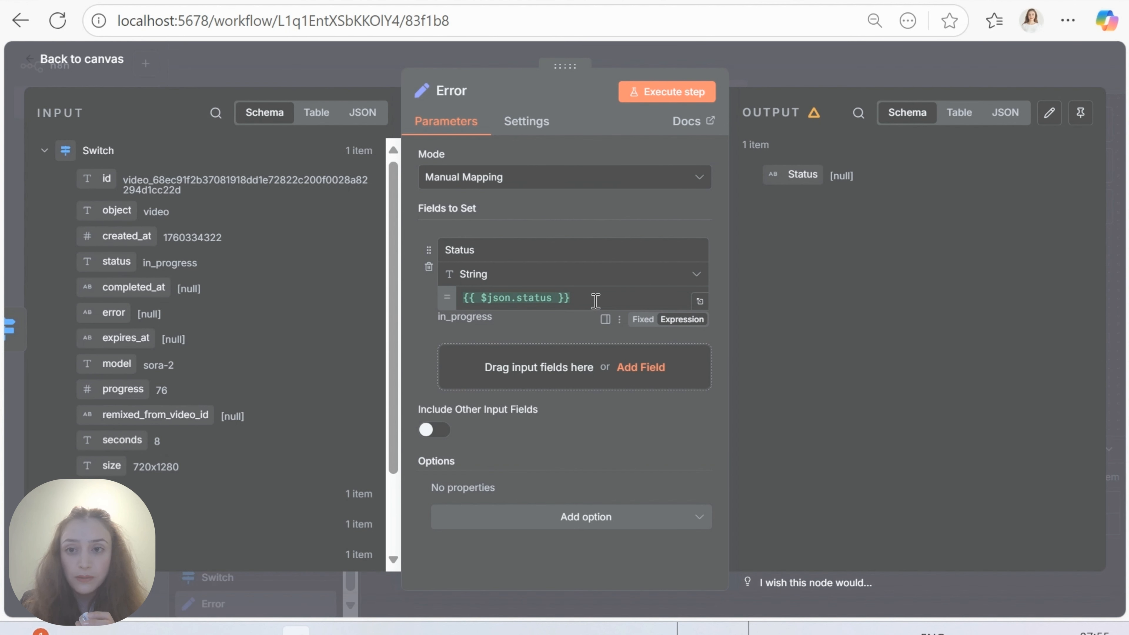
{"action": "left_click", "coordinate": [774, 55]}
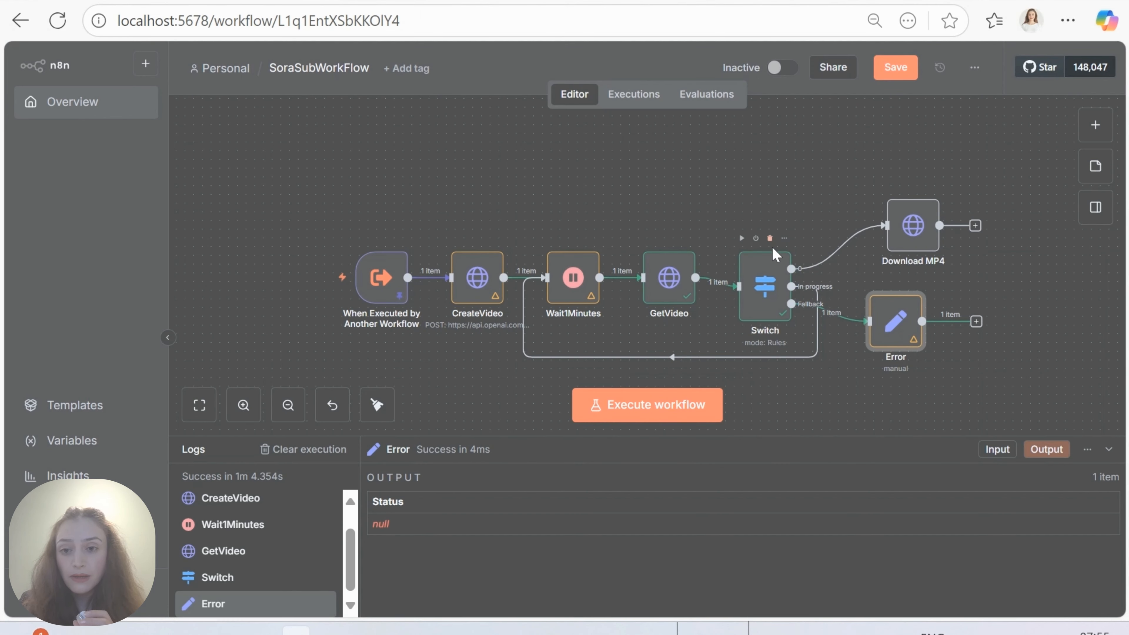
Open the Download MP4 node and examine its request method and full URL expression
{"action": "left_click", "coordinate": [910, 230]}
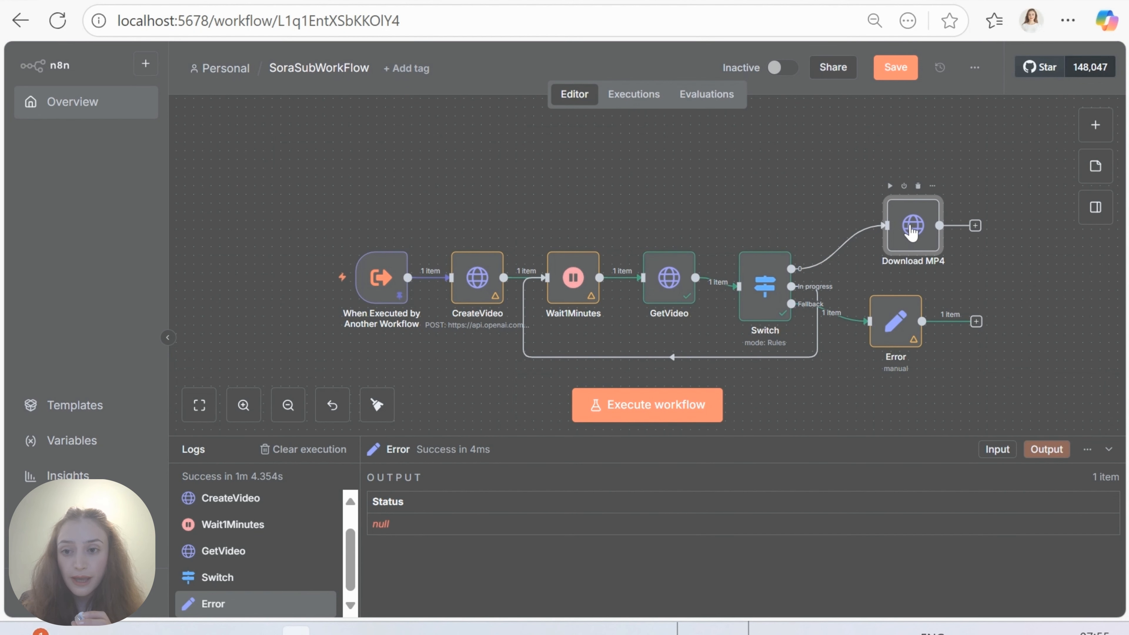
{"action": "double_click", "coordinate": [910, 231]}
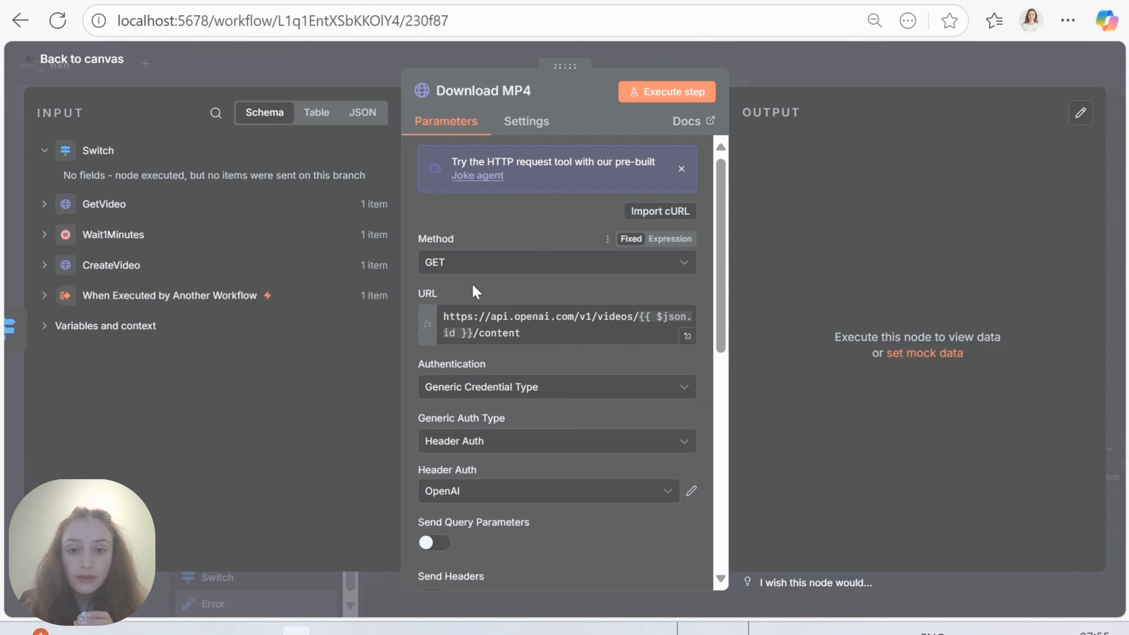
{"action": "left_click_drag", "start_coordinate": [527, 334], "coordinate": [456, 319]}
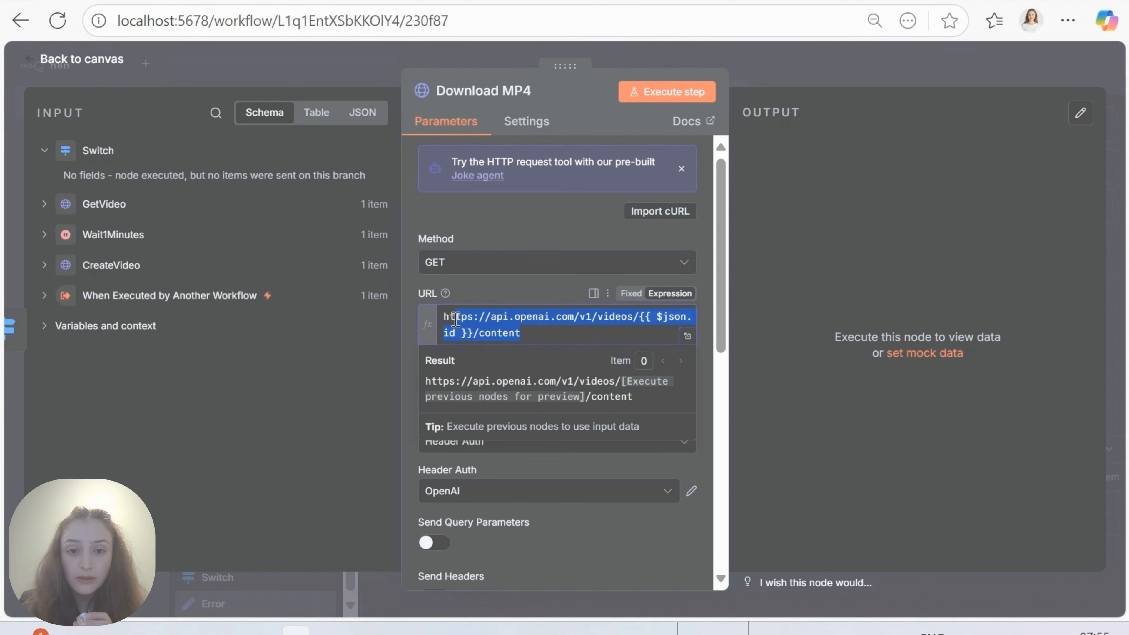
{"action": "left_click", "coordinate": [532, 335]}
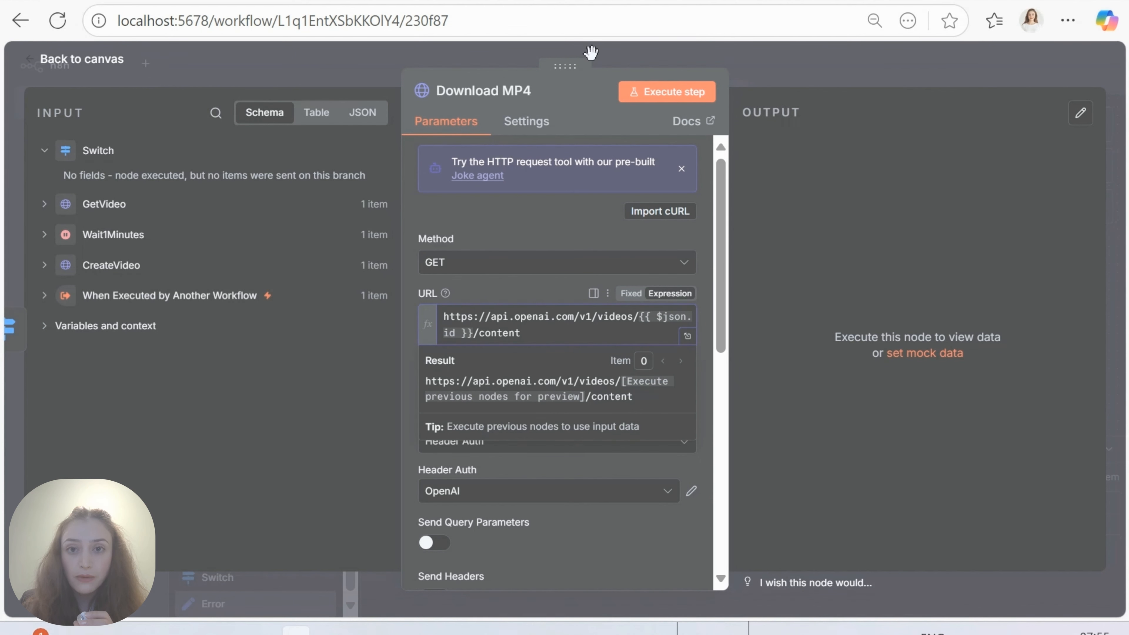
Find the Retrieve video content endpoint in the OpenAI API reference, highlight its GET URL, and return to the SoraSubWorkFlow canvas
{"action": "left_click", "coordinate": [602, 1]}
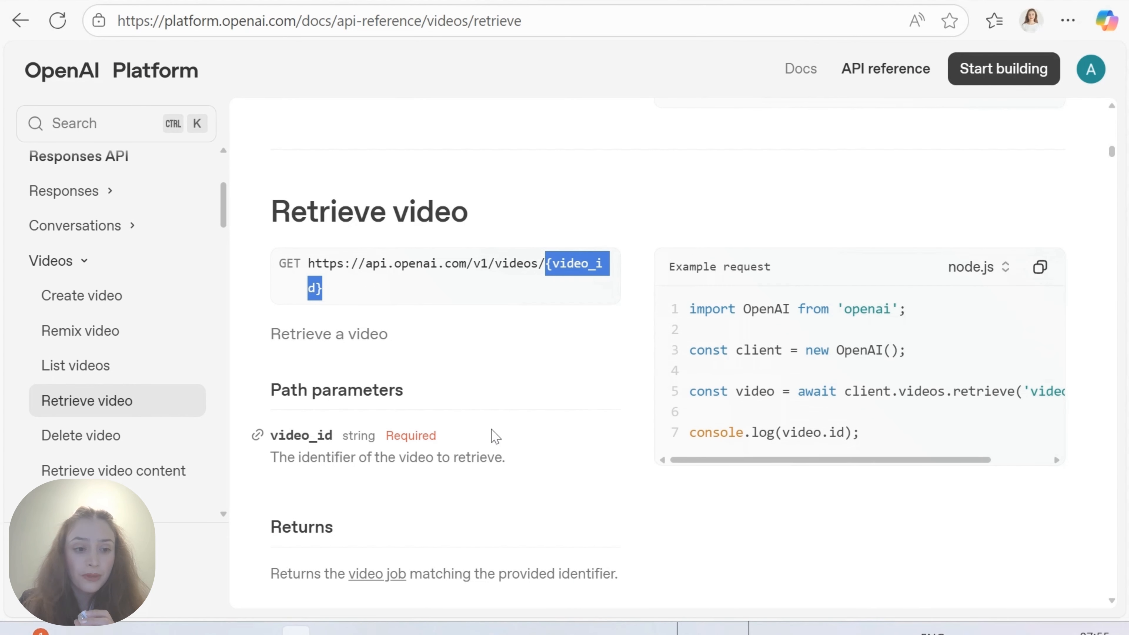
{"action": "scroll", "coordinate": [474, 435], "scroll_direction": "down", "scroll_amount": 8}
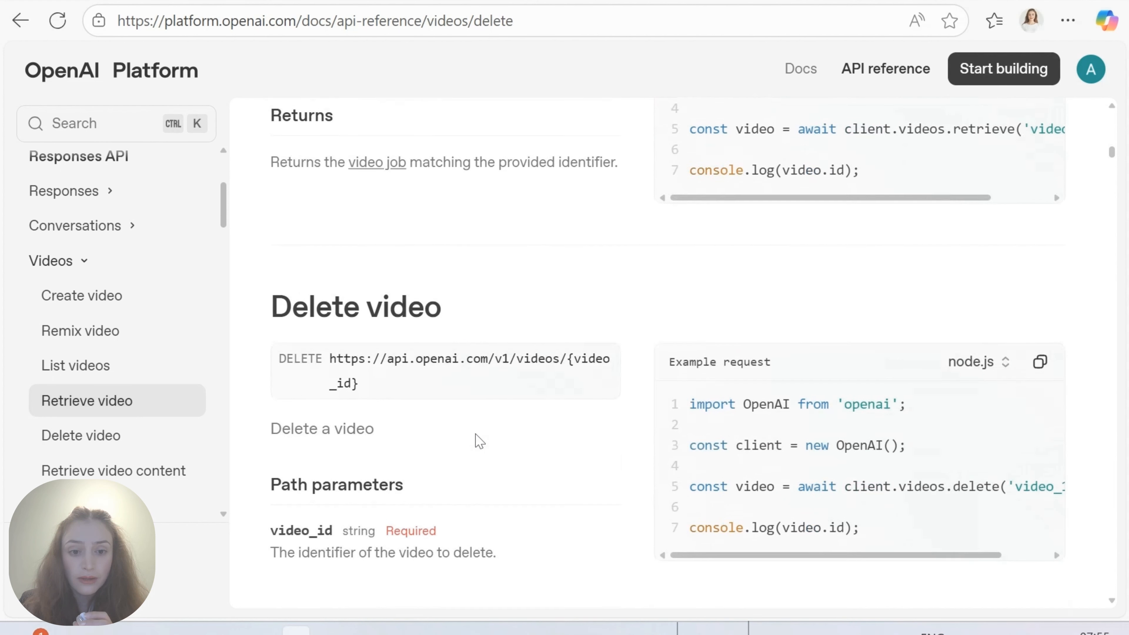
{"action": "scroll", "coordinate": [479, 440], "scroll_direction": "down", "scroll_amount": 10}
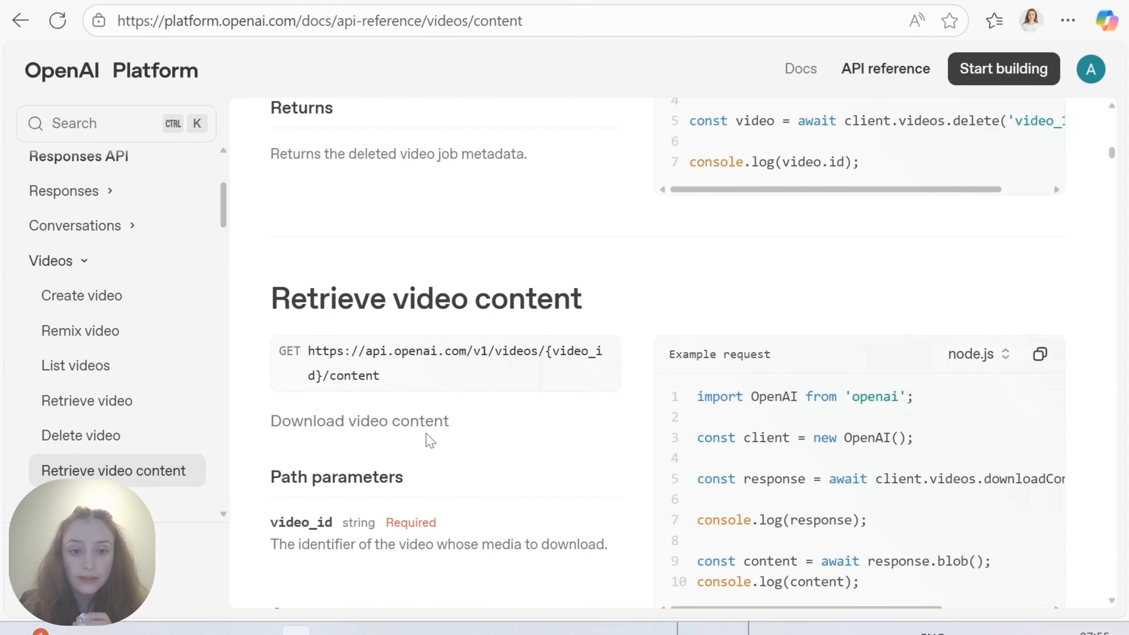
{"action": "left_click_drag", "start_coordinate": [394, 377], "coordinate": [274, 353]}
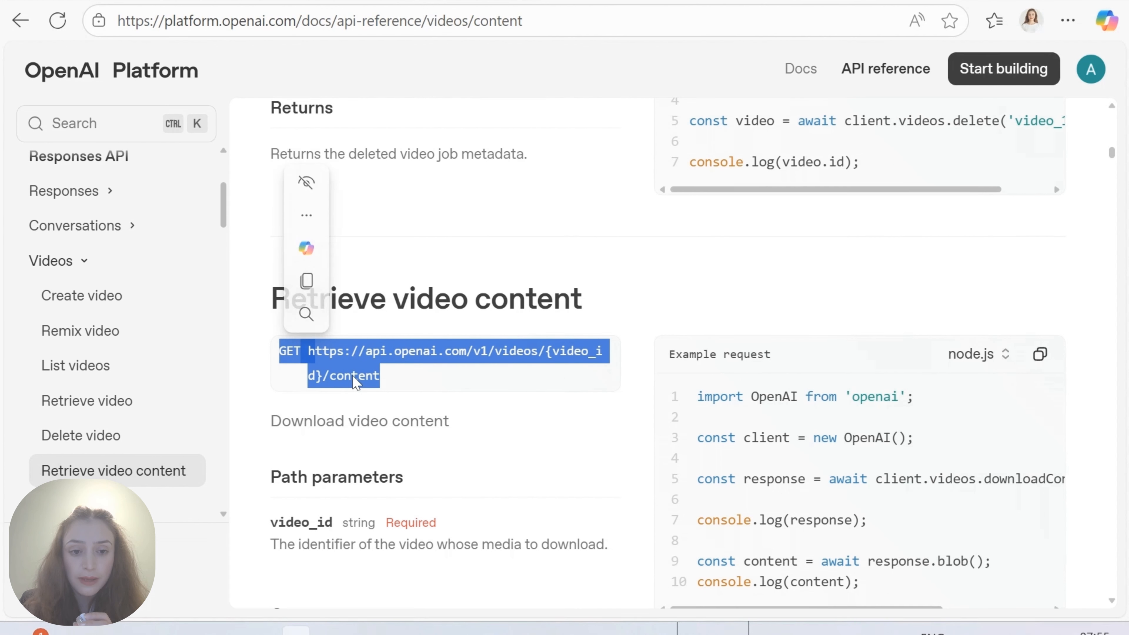
{"action": "left_click", "coordinate": [285, 352]}
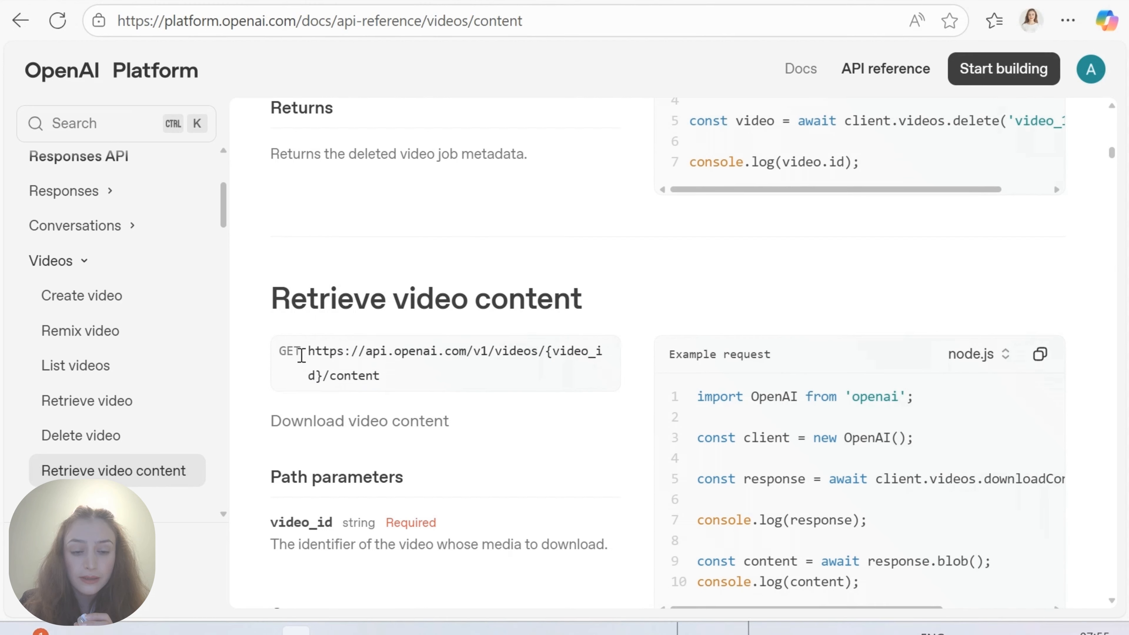
{"action": "left_click_drag", "start_coordinate": [307, 354], "coordinate": [418, 388]}
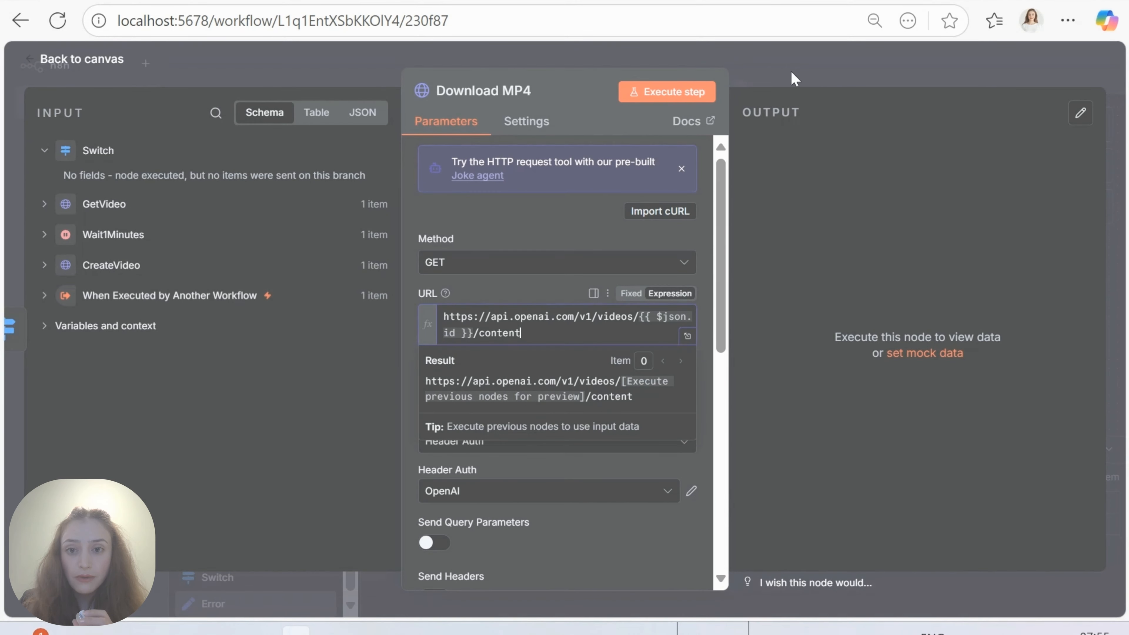
{"action": "key", "text": "Escape"}
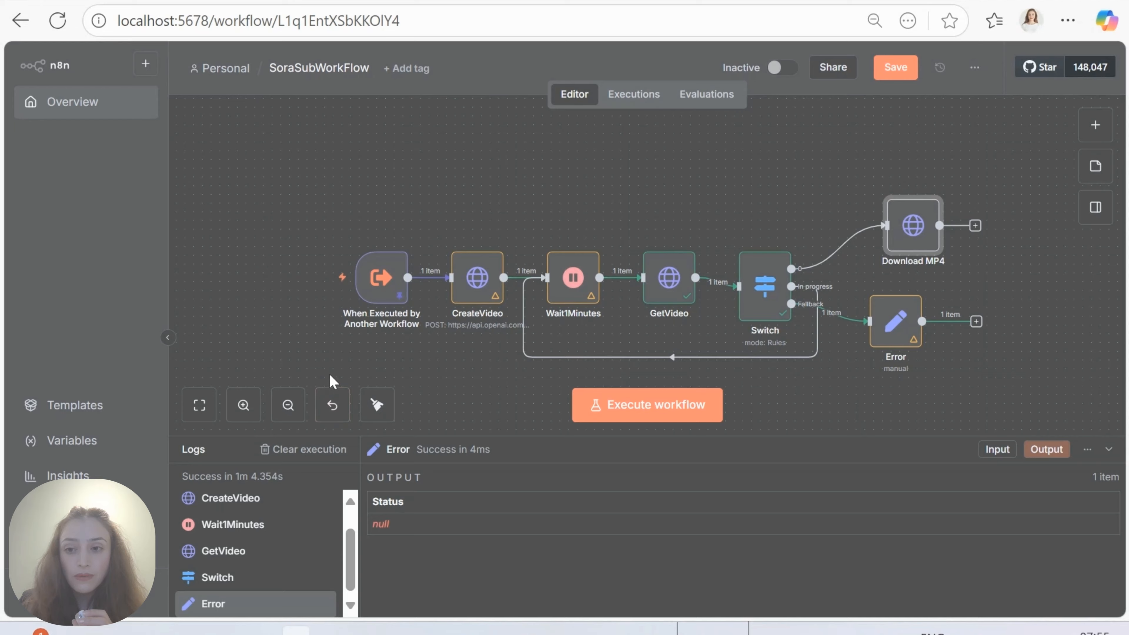